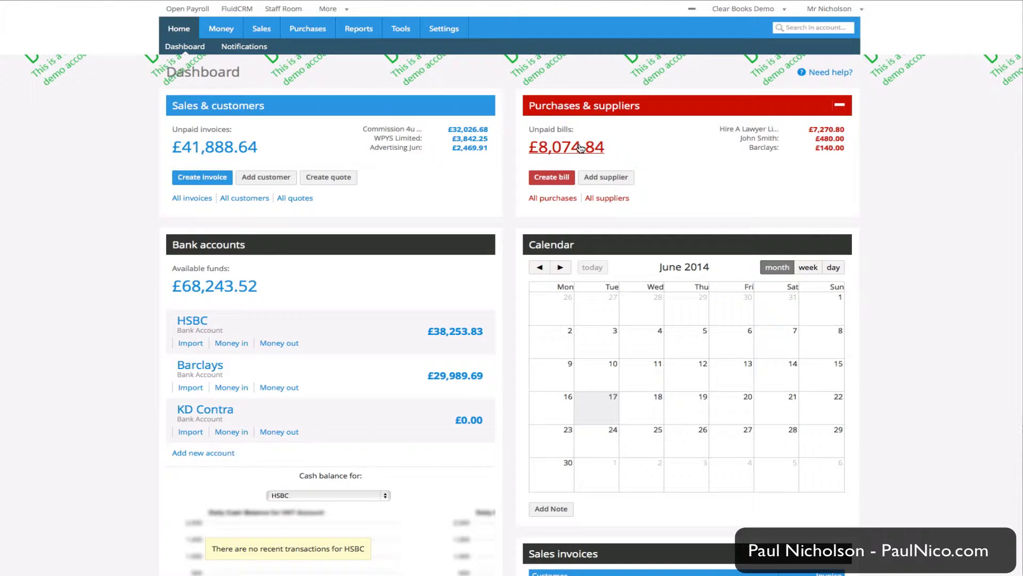
# - Choose Blue Magic Ltd as the invoice customer, leaving the project empty and one item line
pyautogui.scroll(-1, 569, 197)
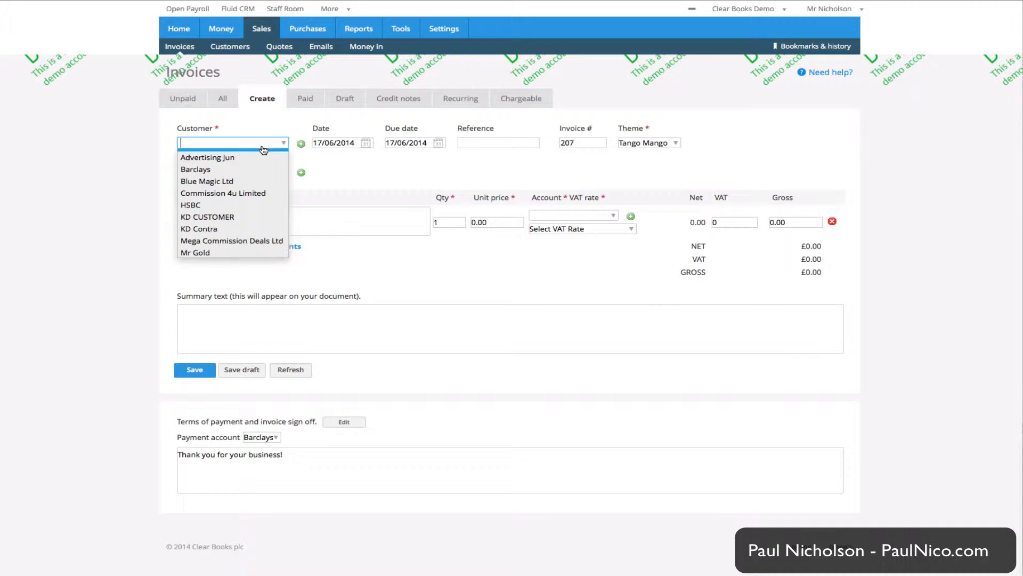
pyautogui.click(237, 181)
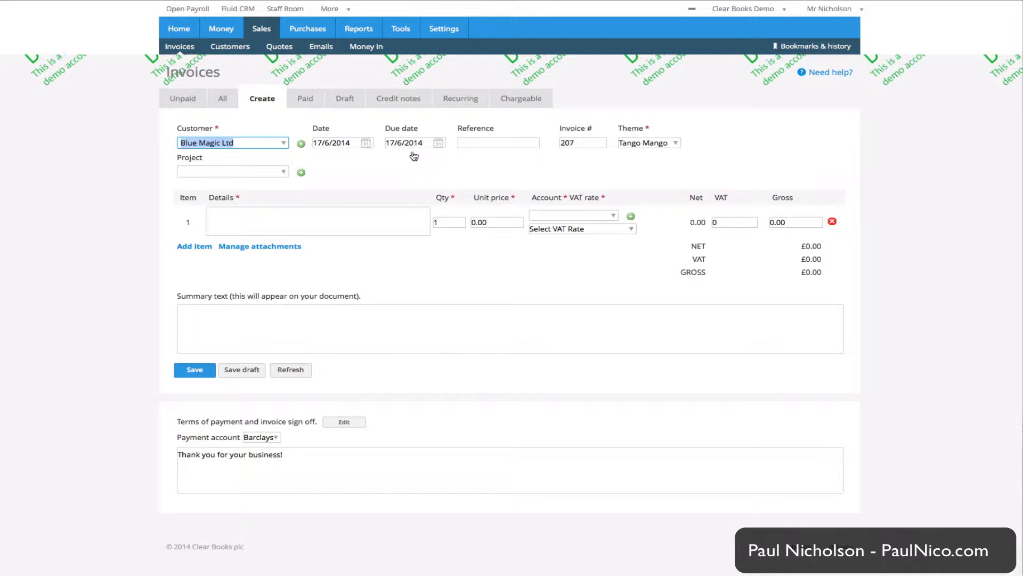
pyautogui.click(283, 171)
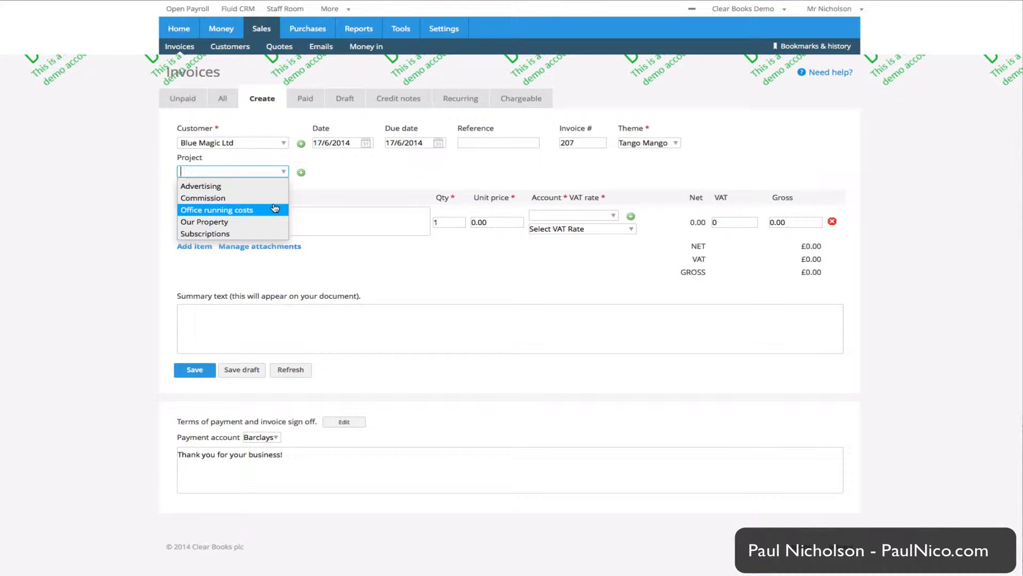
pyautogui.click(340, 174)
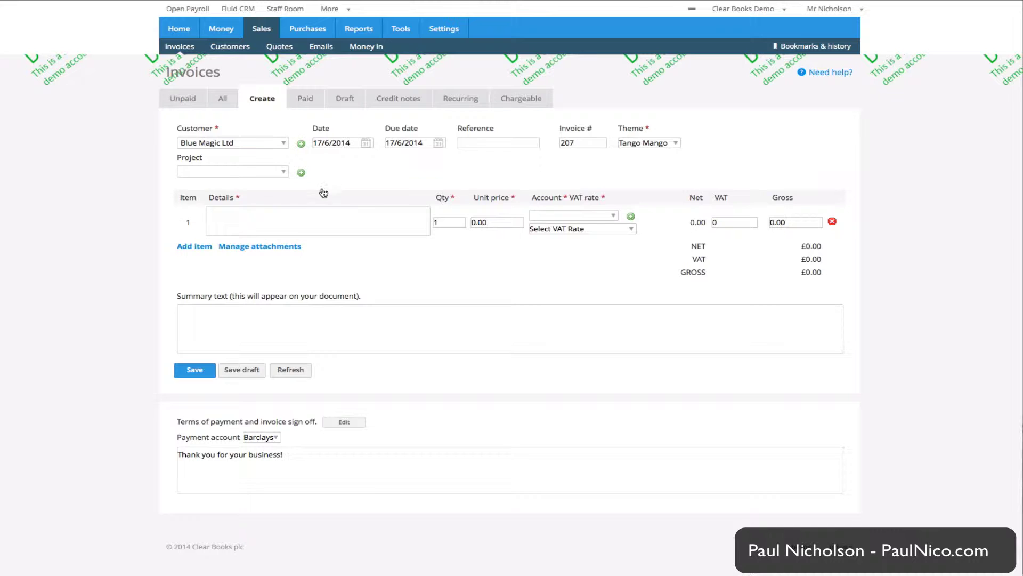
pyautogui.click(195, 246)
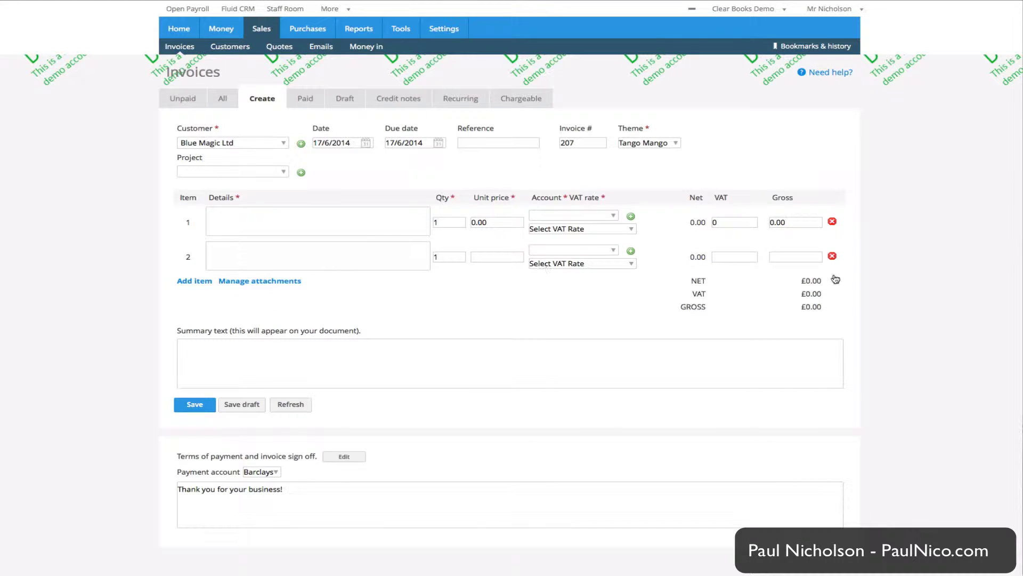
pyautogui.click(832, 256)
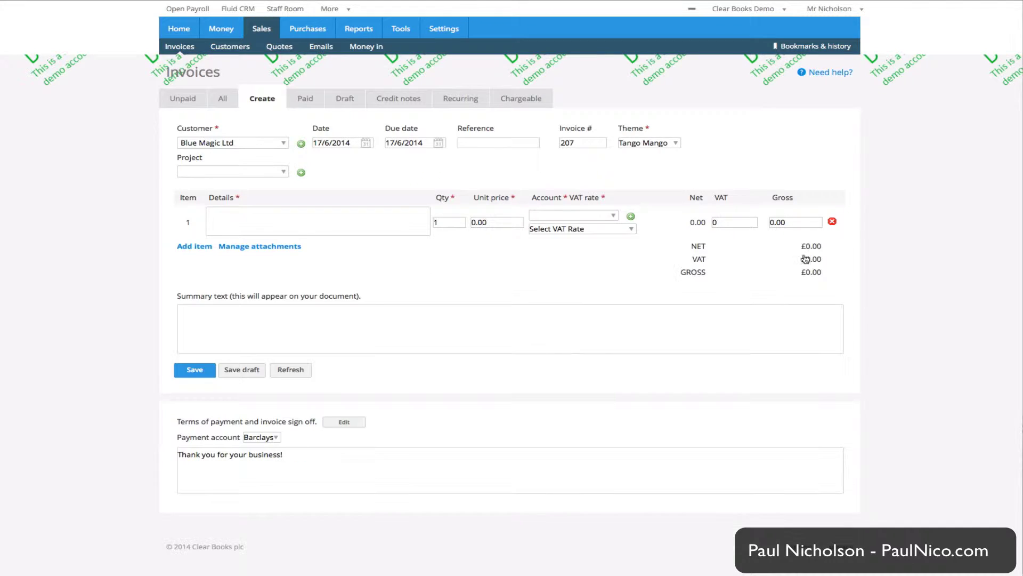
# - Fill the first line with Labour, quantity 1, unit price 25
pyautogui.click(357, 221)
pyautogui.write('Labour')
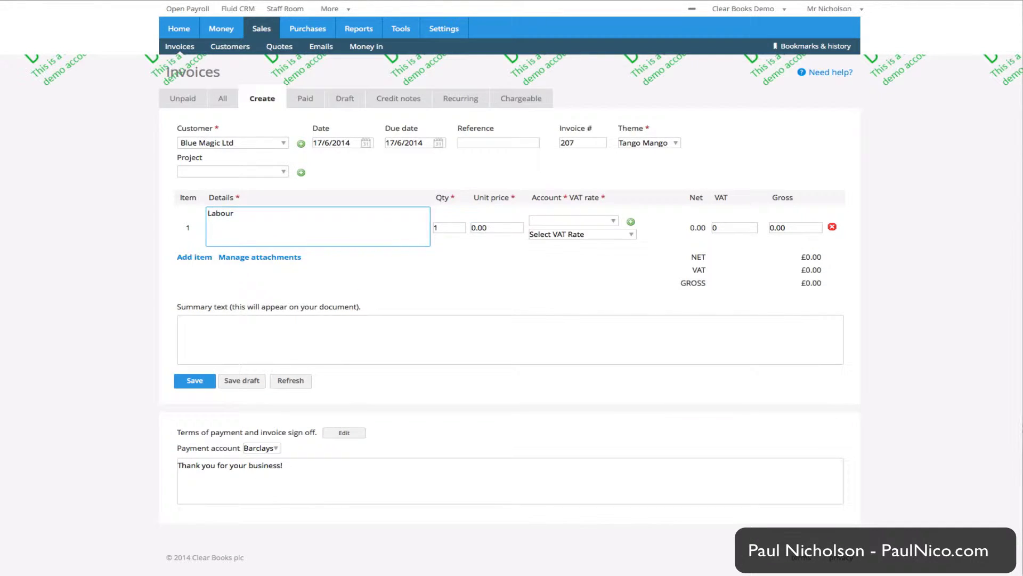
pyautogui.press('Tab')
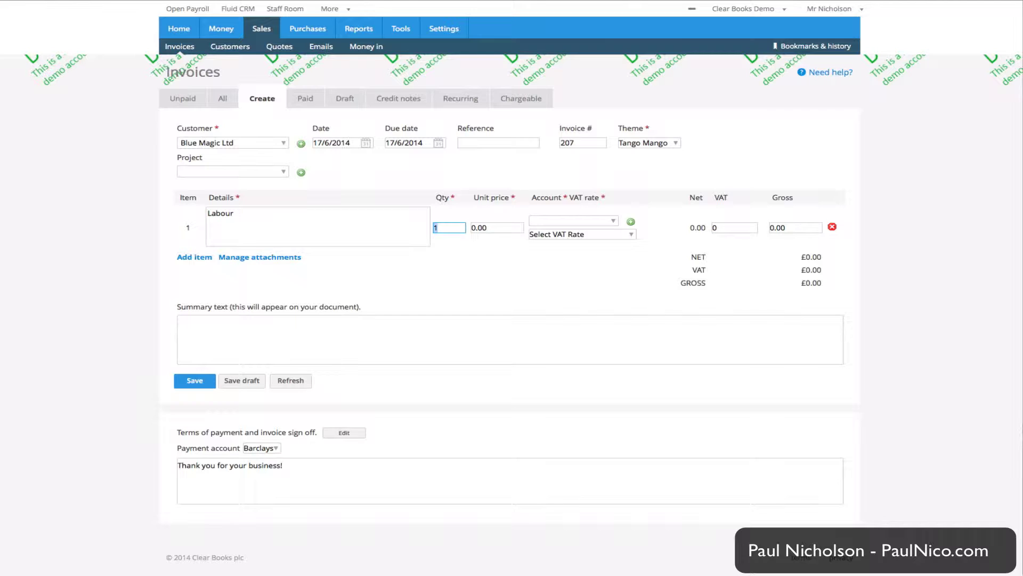
pyautogui.click(498, 233)
pyautogui.write('25')
pyautogui.press('Tab')
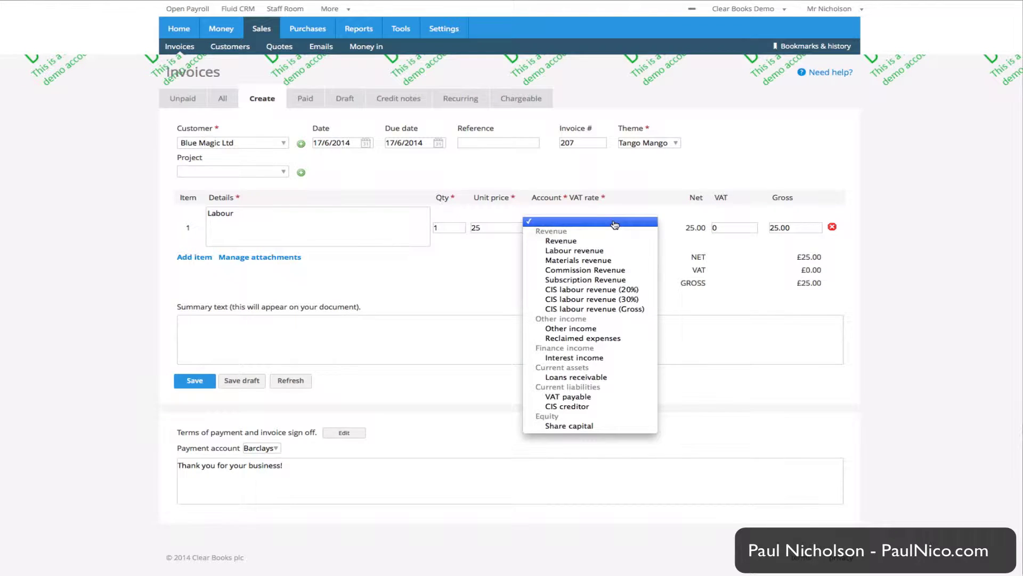
# - Book the Labour line to the Labour revenue account at 20% VAT
pyautogui.click(613, 221)
pyautogui.click(613, 251)
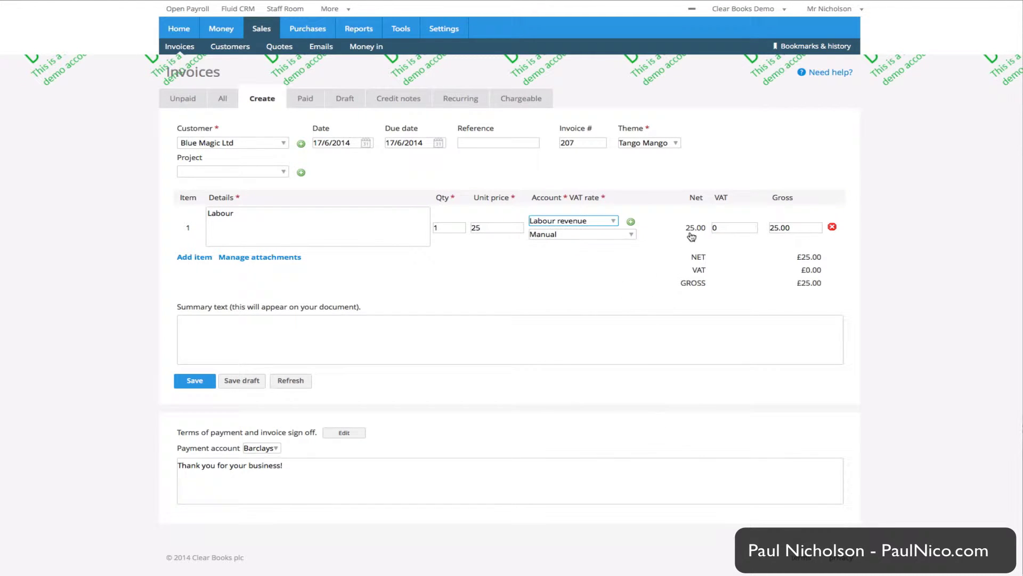
pyautogui.click(633, 234)
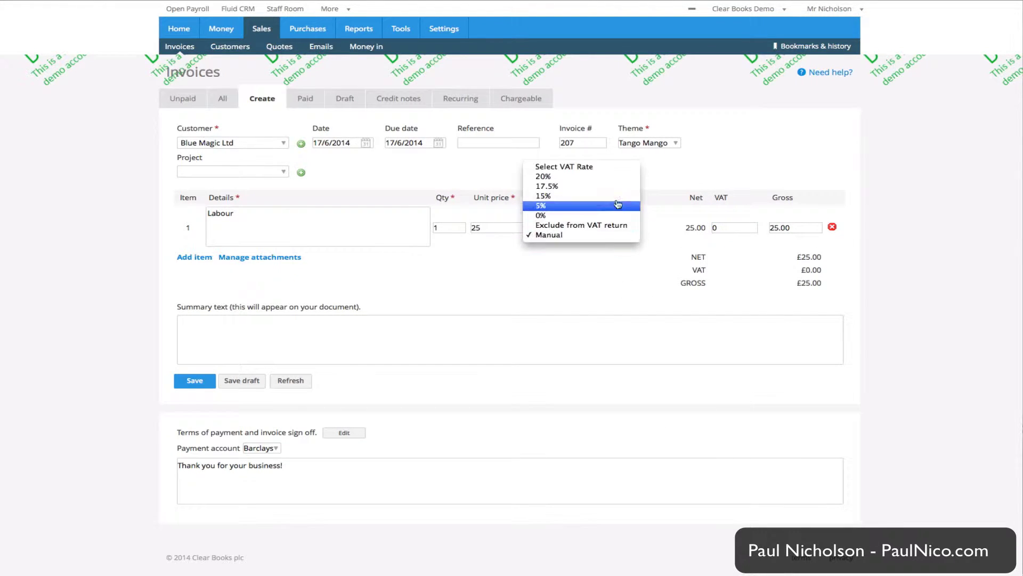
pyautogui.click(607, 177)
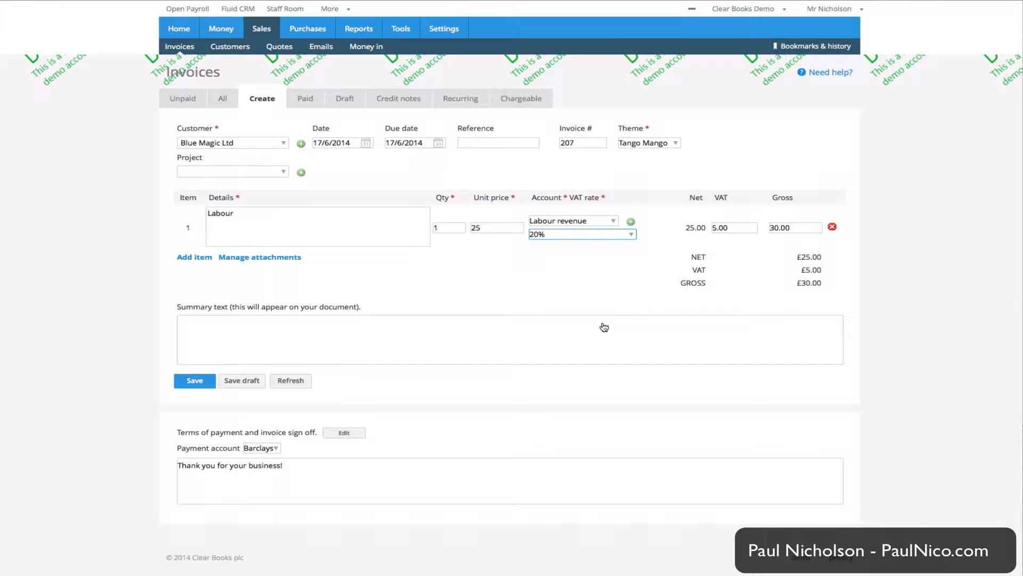
# - Enter 'Installation of website' as the invoice summary
pyautogui.click(249, 357)
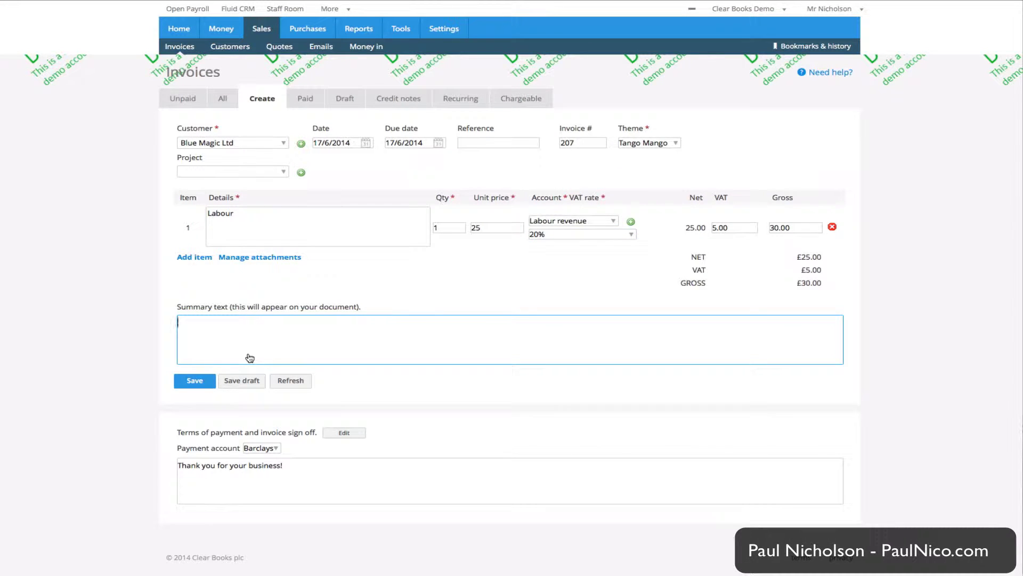
pyautogui.write('Lan')
pyautogui.press('BackSpace')
pyautogui.press('BackSpace')
pyautogui.press('BackSpace')
pyautogui.write('Inst')
pyautogui.write('allation of')
pyautogui.write(' websi')
# - Save invoice INV000207 for £30.00 and review its PDF, including the Barclays payment slip
pyautogui.click(195, 386)
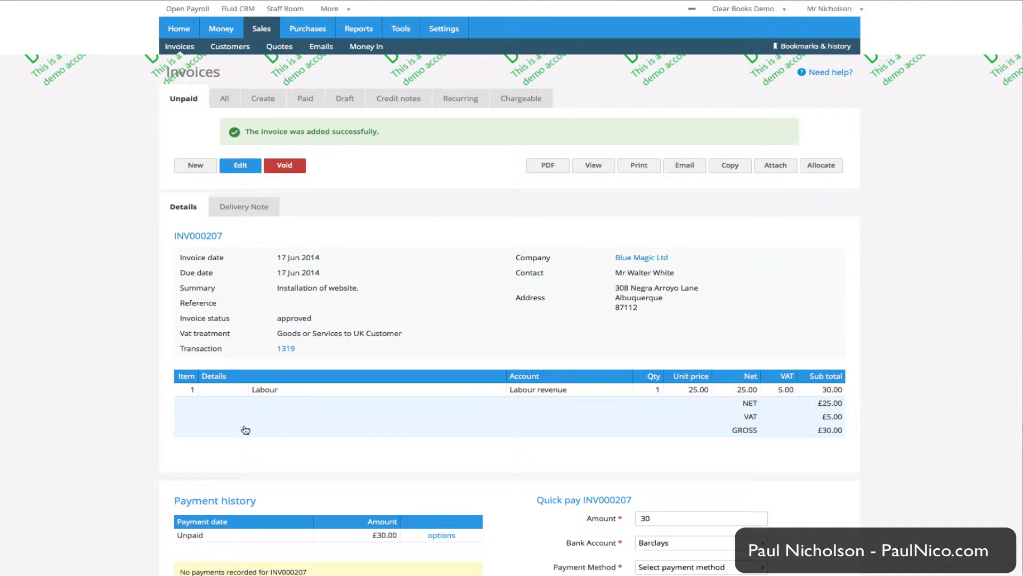
pyautogui.scroll(-3, 259, 456)
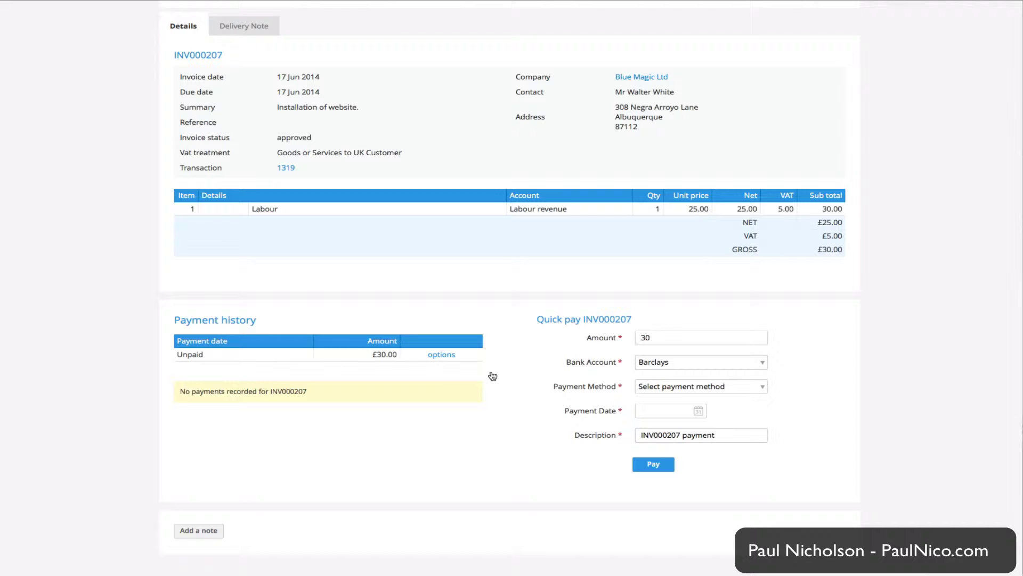
pyautogui.scroll(3, 502, 253)
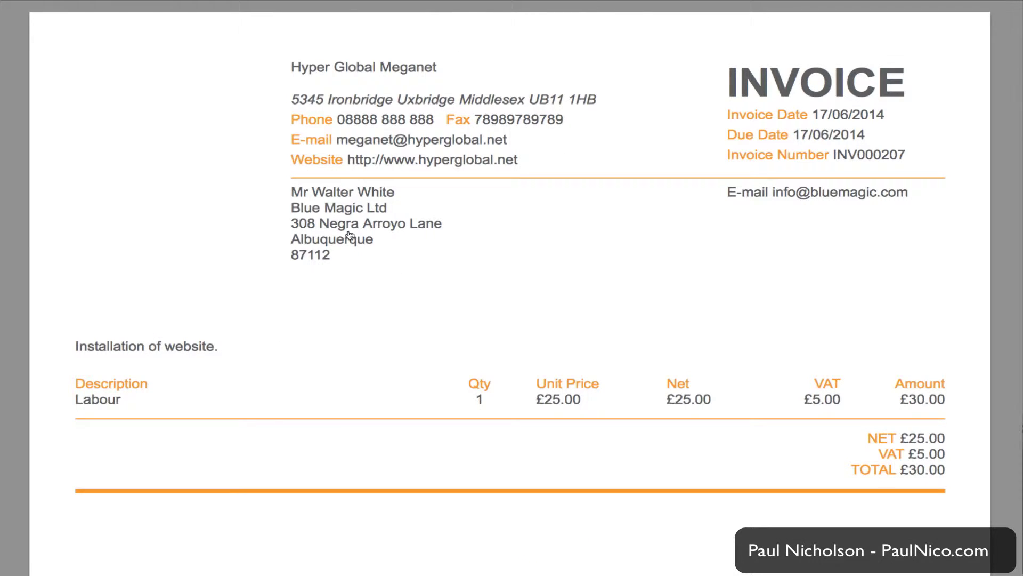
pyautogui.scroll(-10, 454, 370)
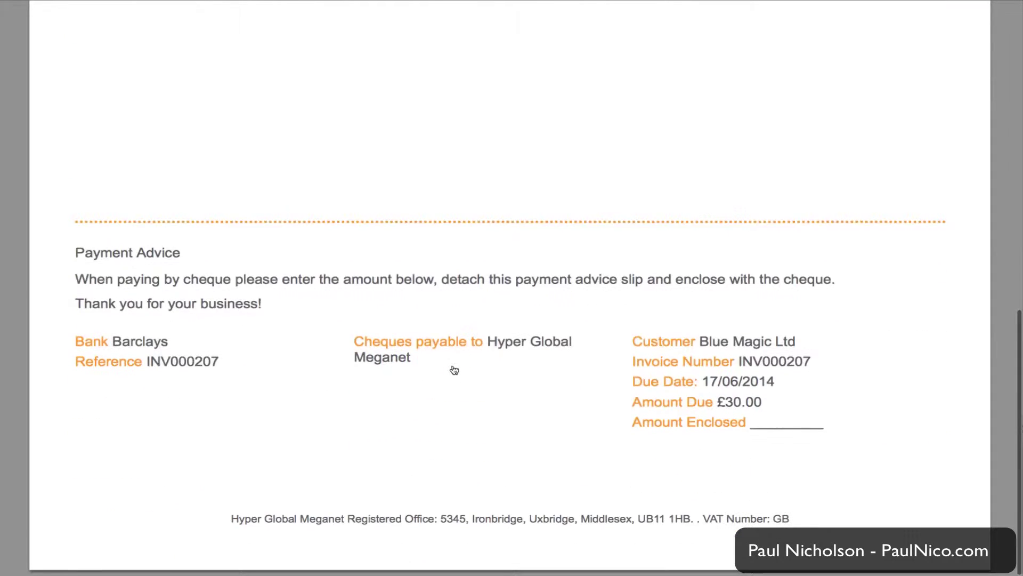
pyautogui.scroll(3, 448, 282)
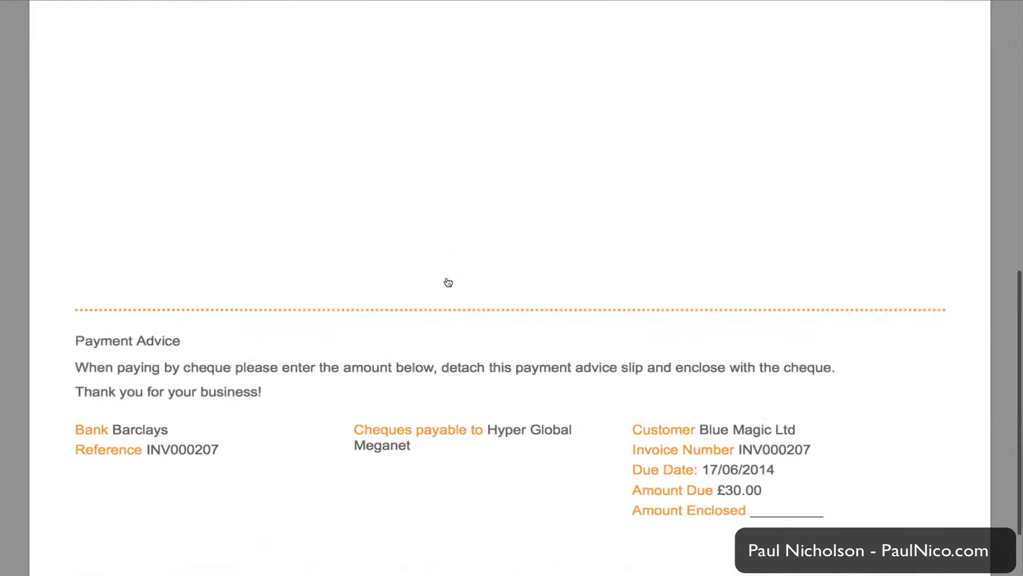
pyautogui.scroll(10, 448, 282)
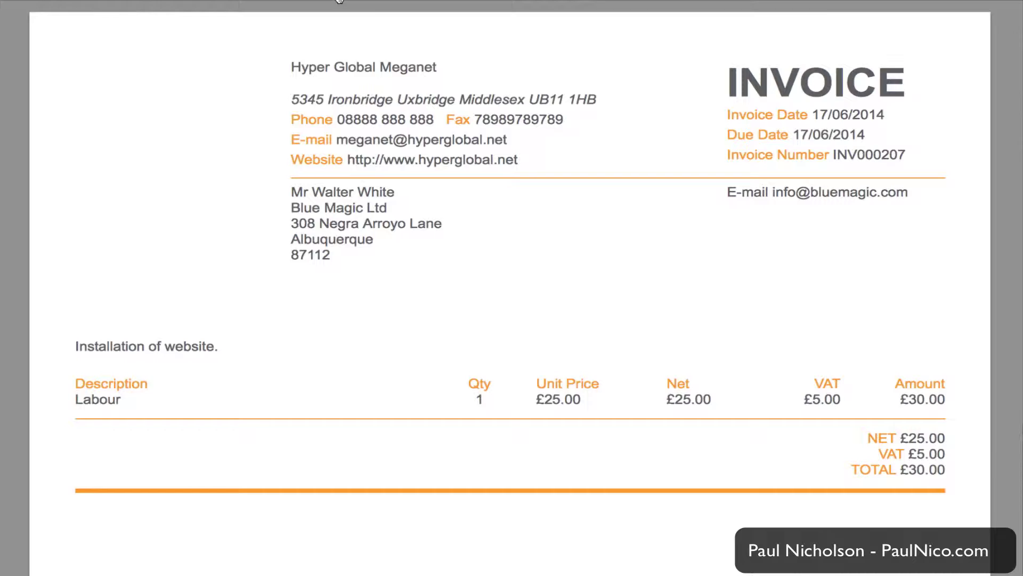
pyautogui.press('Escape')
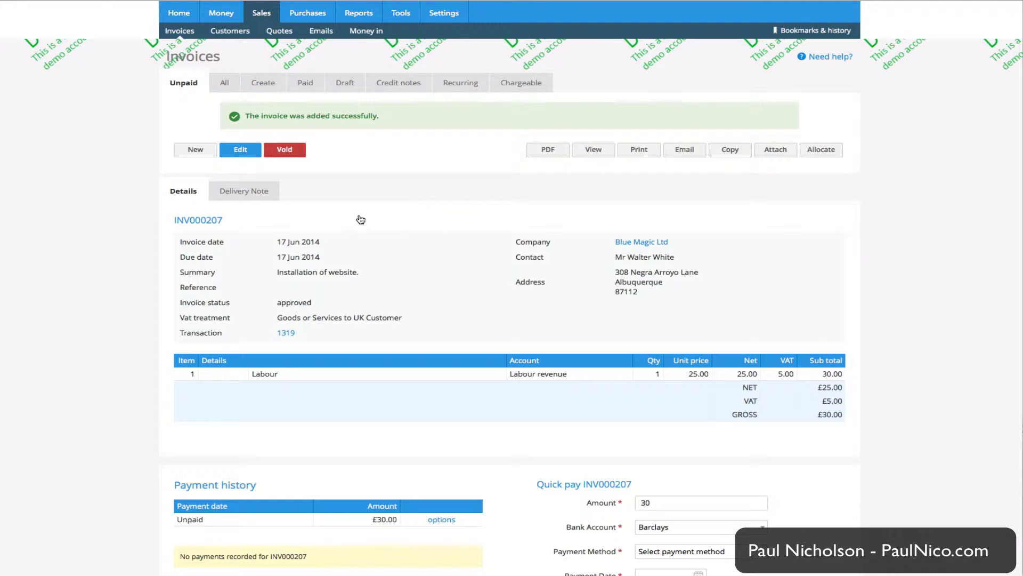
# - Reopen invoice INV000207 for editing and add a second item line
pyautogui.click(240, 155)
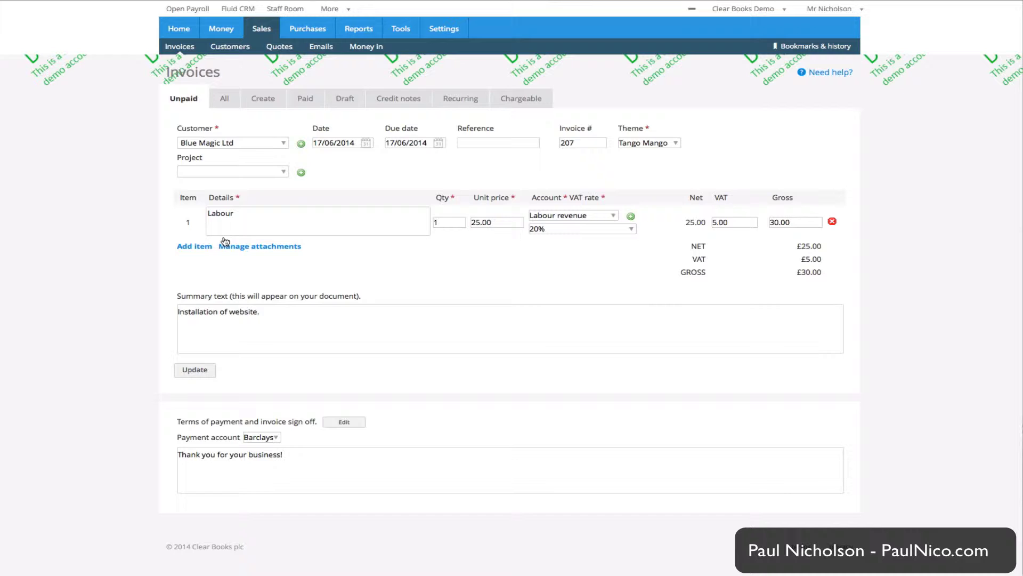
pyautogui.click(188, 247)
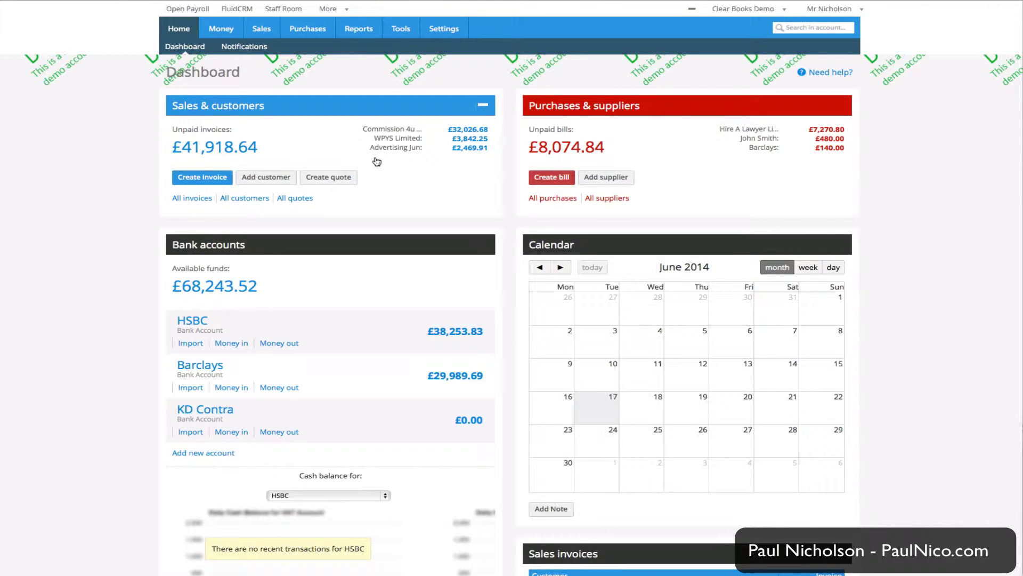
# - Open Advertising Jun's unpaid invoice INV000190
pyautogui.moveTo(330, 105)
pyautogui.click(466, 150)
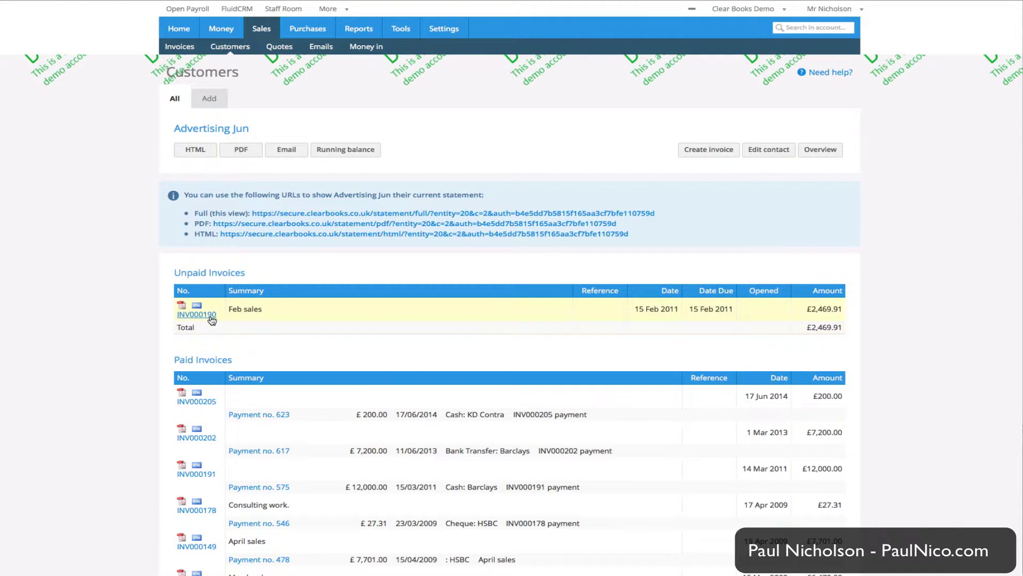
pyautogui.click(198, 314)
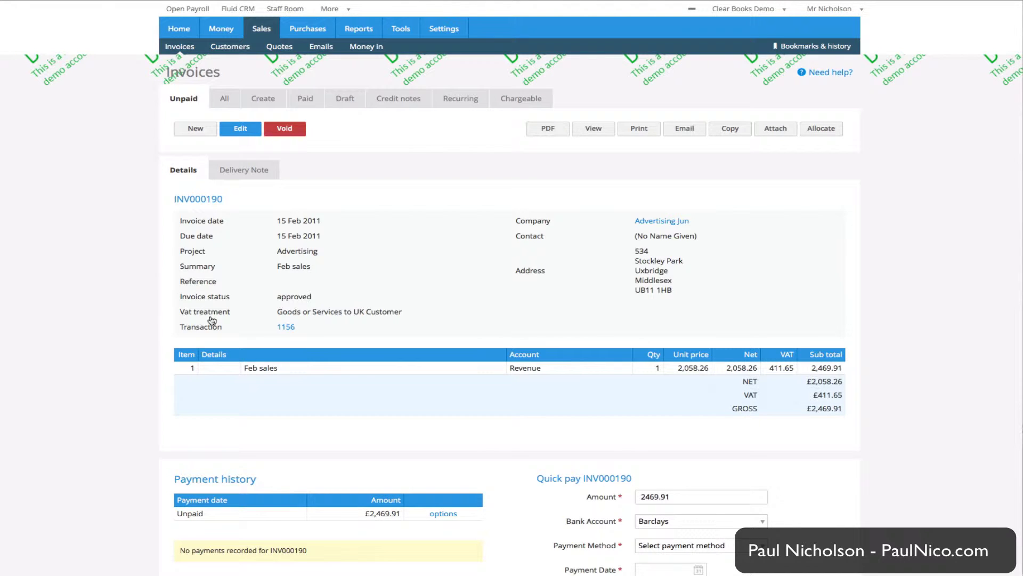
pyautogui.scroll(-4, 212, 320)
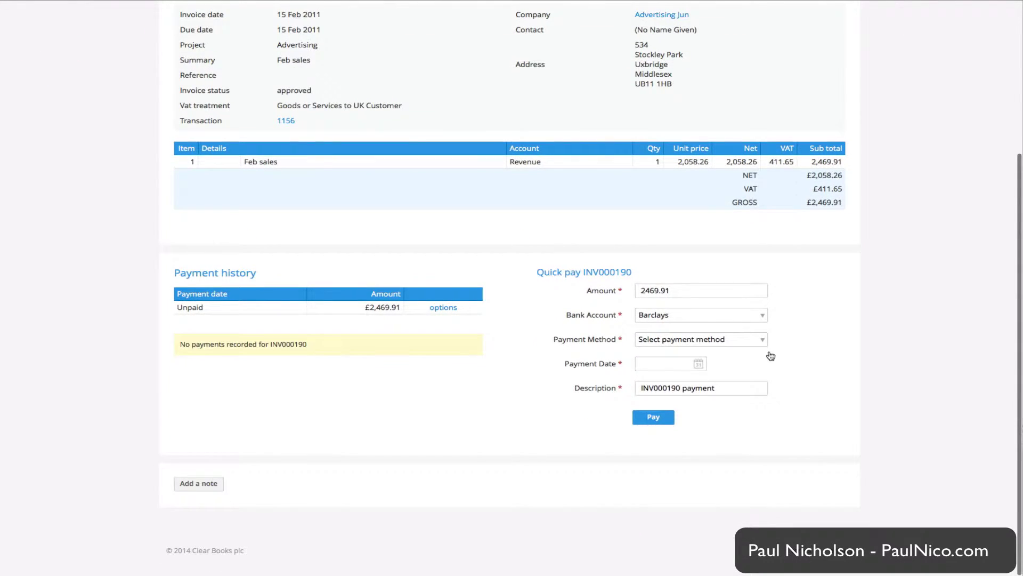
# - Quick-pay INV000190's £2,469.91 by Bank Transfer, dated 17/06/2014
pyautogui.click(753, 341)
pyautogui.click(739, 373)
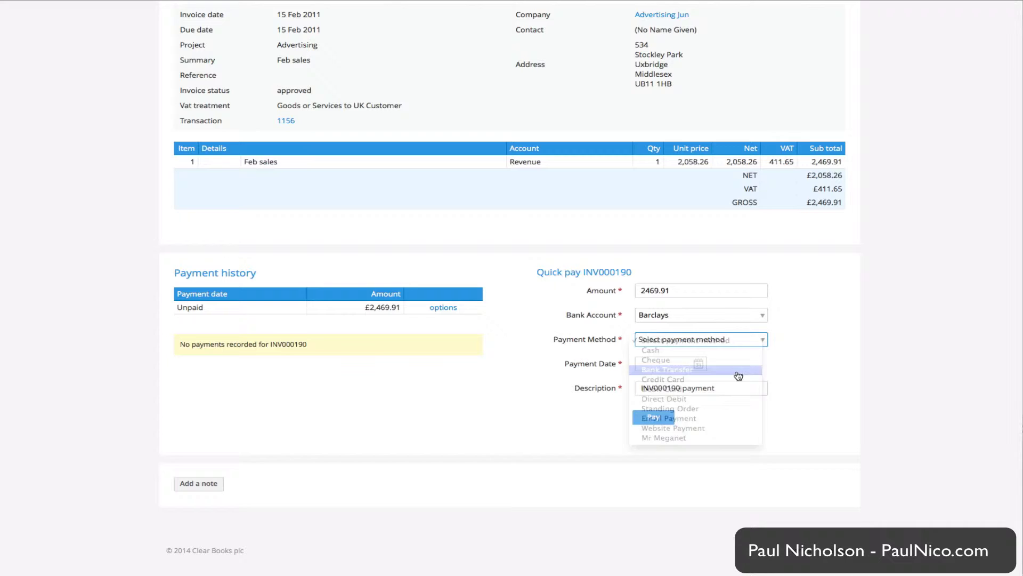
pyautogui.click(699, 365)
pyautogui.click(671, 473)
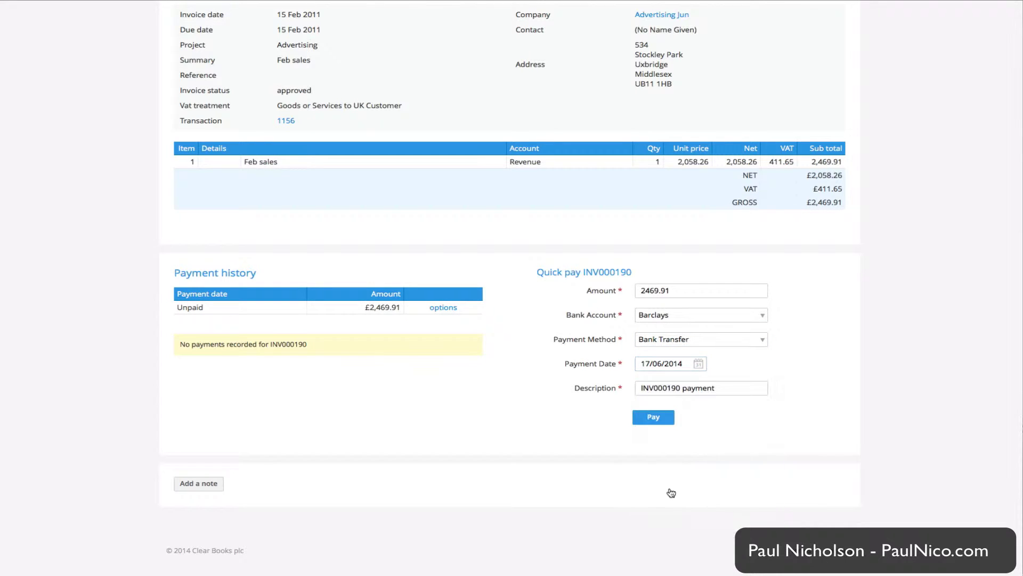
pyautogui.click(649, 417)
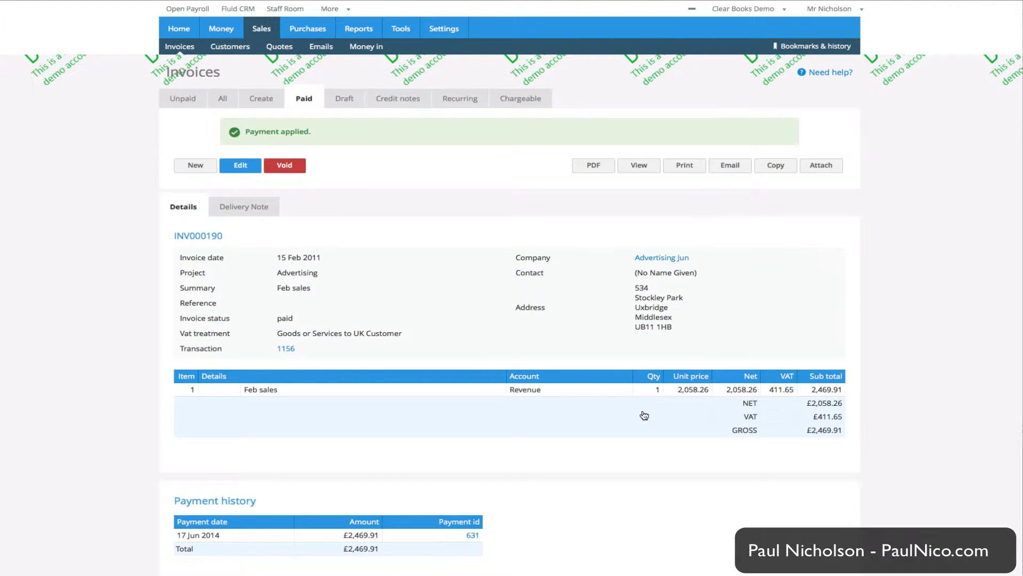
pyautogui.scroll(-5, 645, 415)
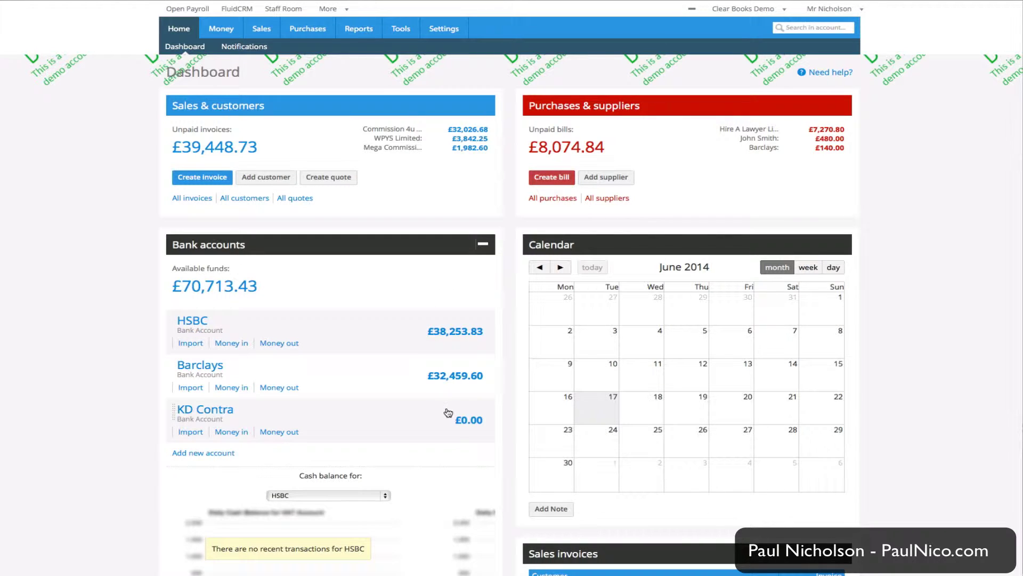
# - Open the 2014 Profit & loss report from the dashboard's Financial reports chart
pyautogui.scroll(-2, 539, 485)
pyautogui.scroll(-3, 542, 488)
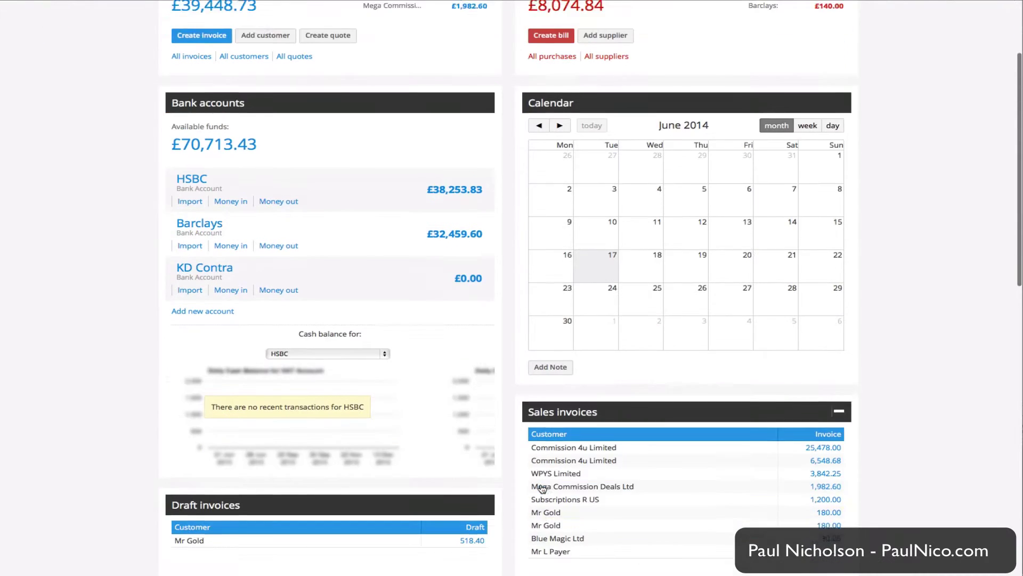
pyautogui.scroll(-2, 542, 488)
pyautogui.scroll(-5, 542, 485)
pyautogui.scroll(-4, 543, 475)
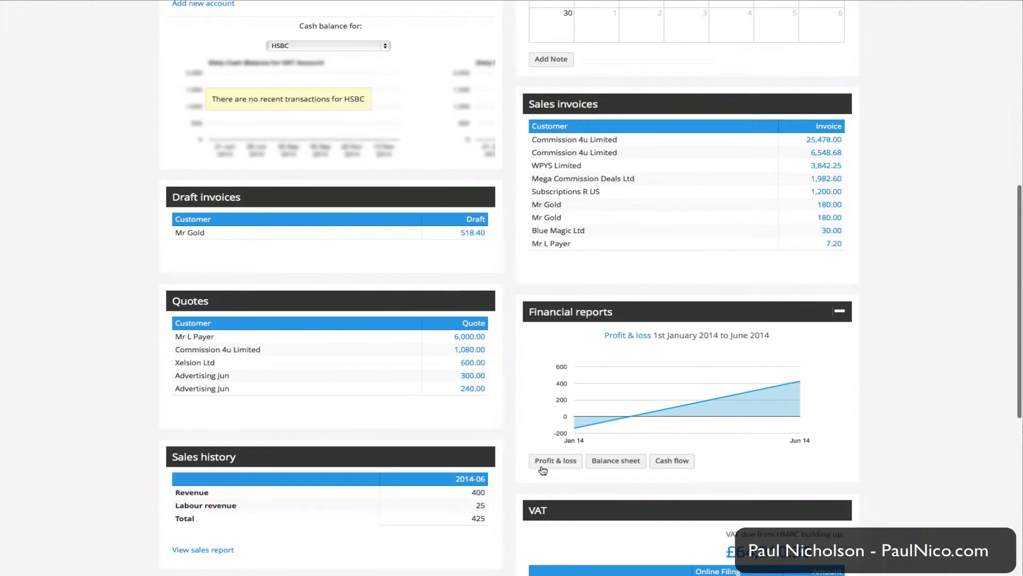
pyautogui.click(542, 465)
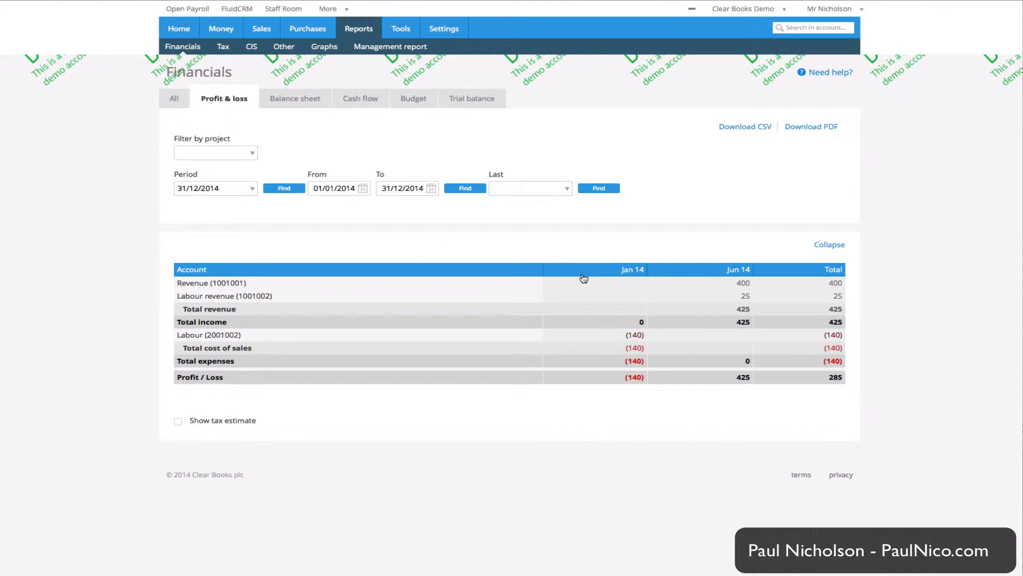
# - Rerun profit and loss for 31/12/2013 and trace insurance to Your Insurance Corp bill PUR000448
pyautogui.click(745, 298)
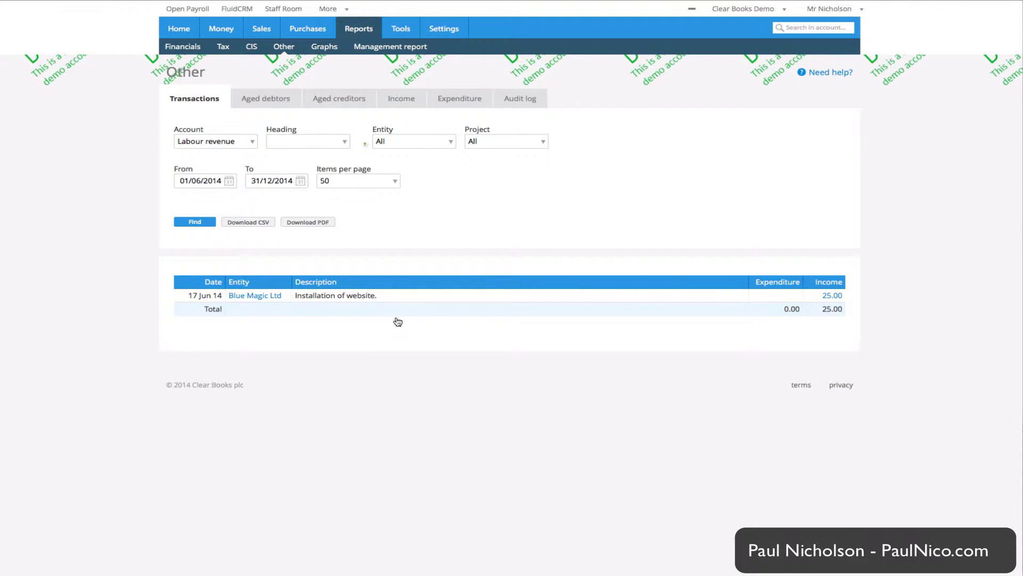
pyautogui.hscroll(-5, 311, 384)
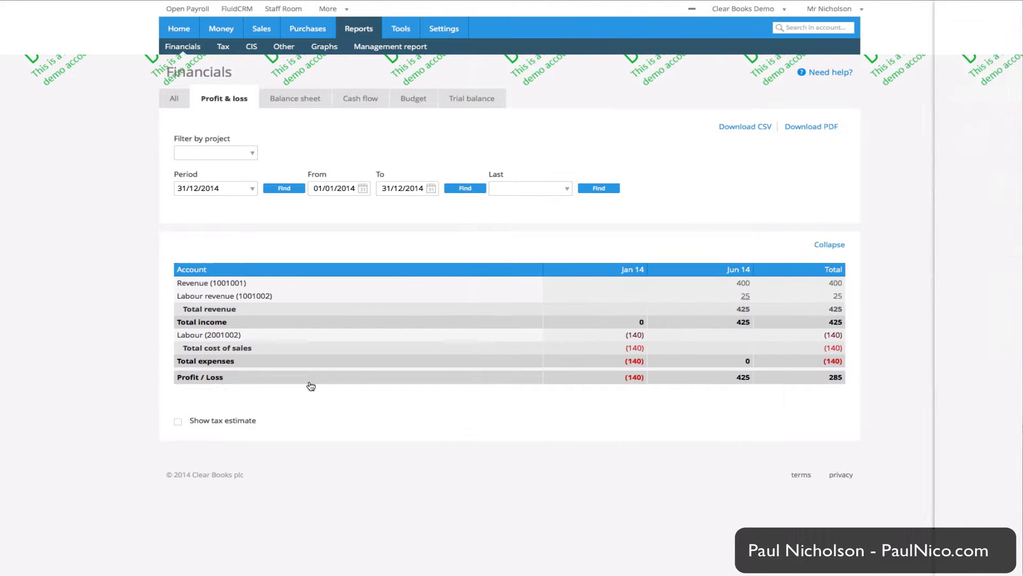
pyautogui.click(245, 191)
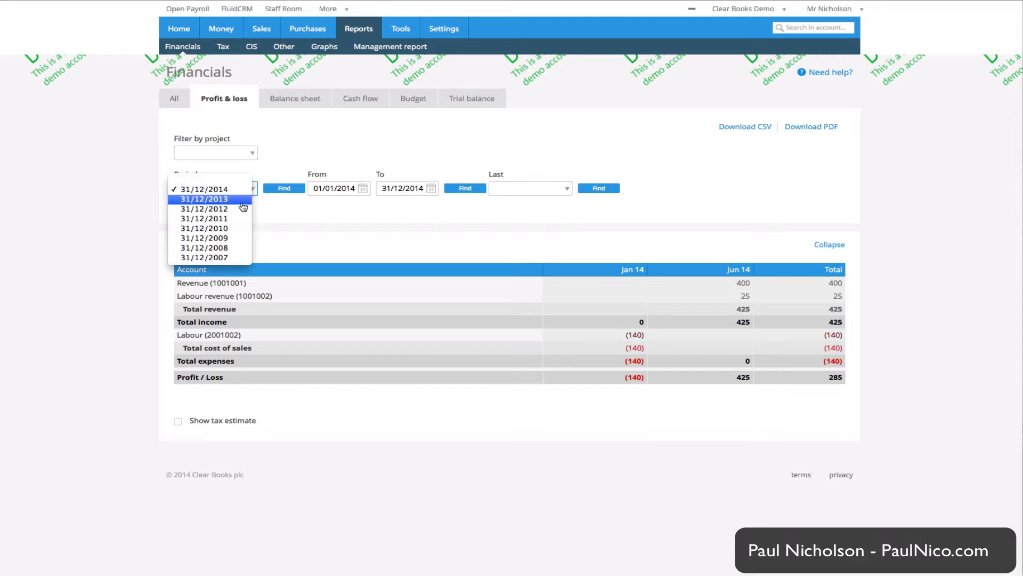
pyautogui.click(242, 199)
pyautogui.click(276, 190)
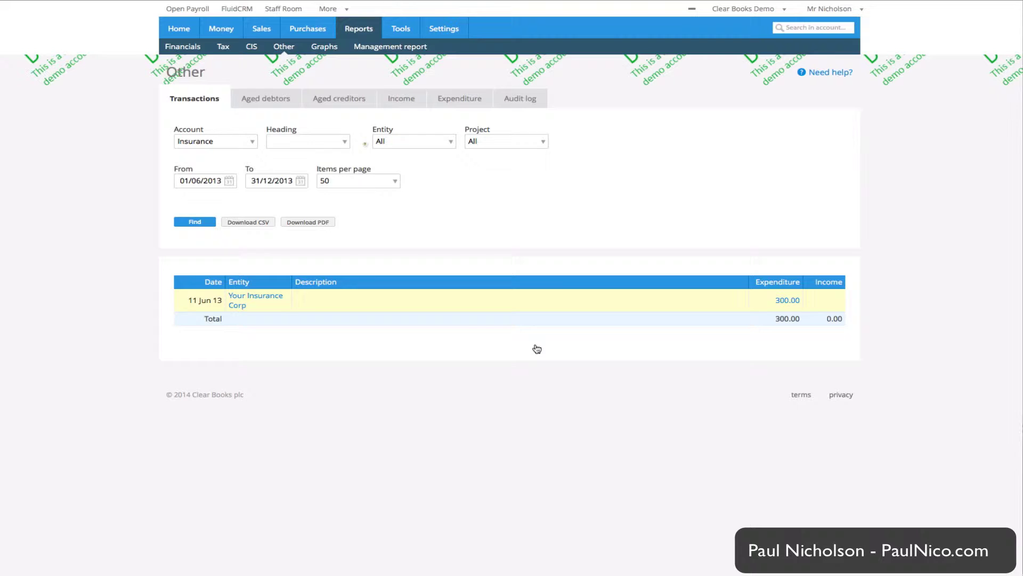
pyautogui.click(787, 300)
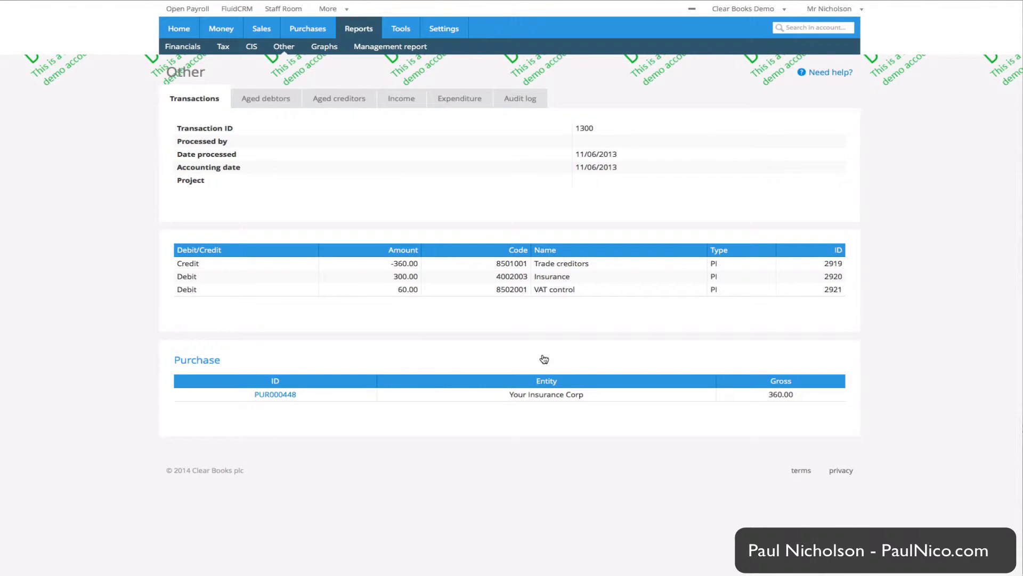
pyautogui.click(256, 395)
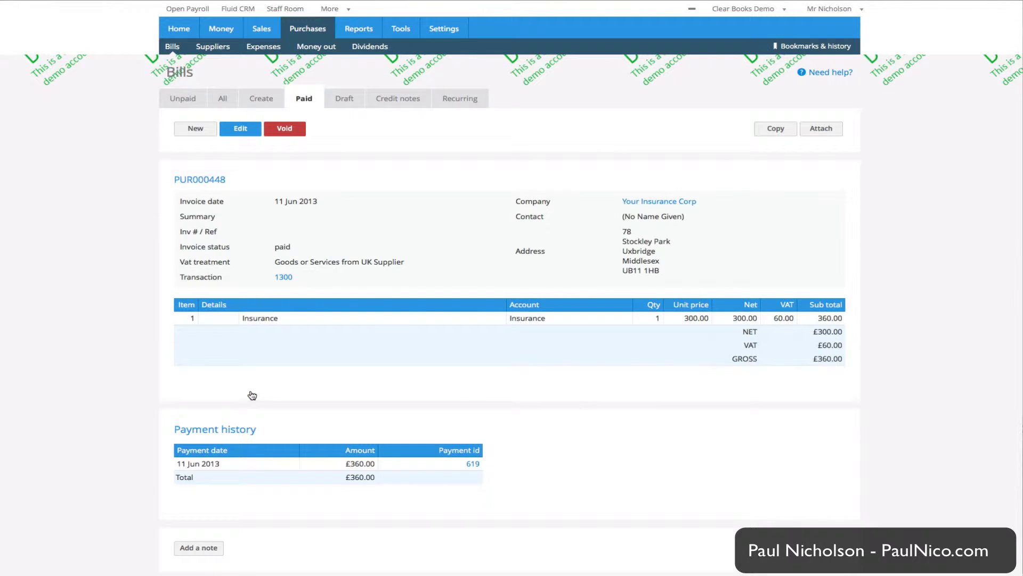
# - Return to the dashboard and scroll down to the Barclays bank account panel
pyautogui.click(173, 27)
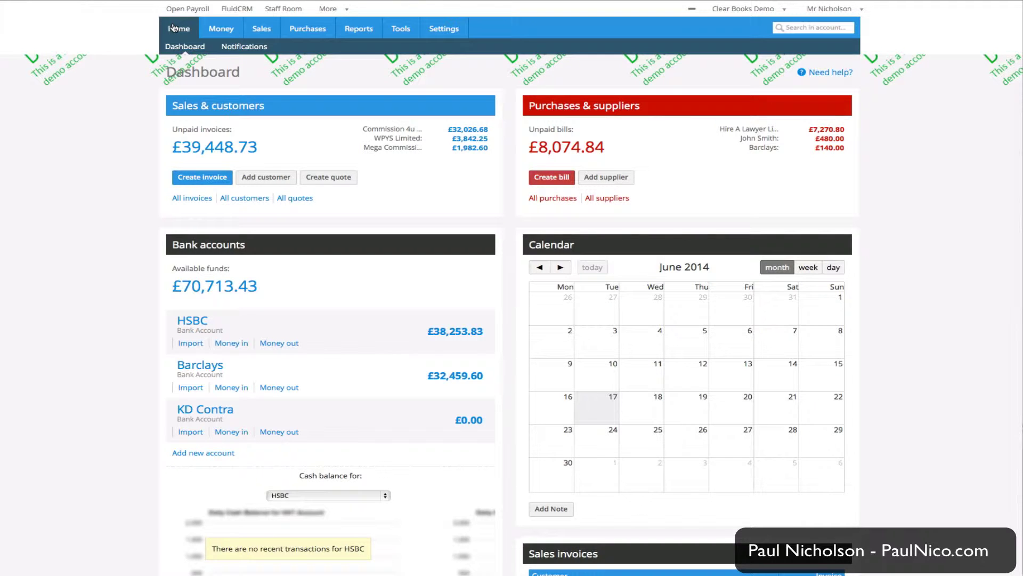
pyautogui.scroll(-1, 289, 210)
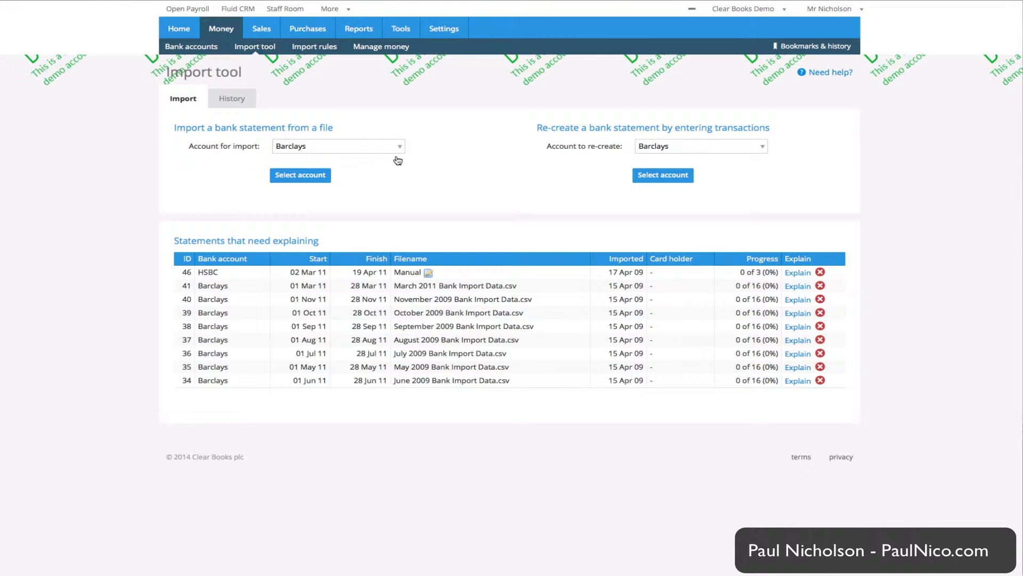
# - Select Barclays for statement upload, then cancel the file chooser without importing
pyautogui.click(315, 178)
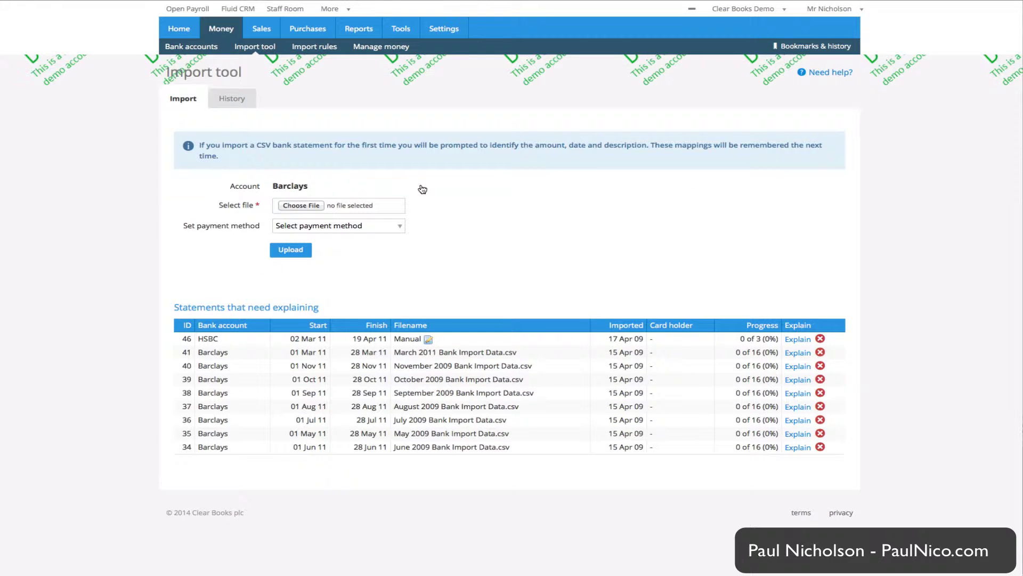
pyautogui.click(313, 208)
pyautogui.click(797, 446)
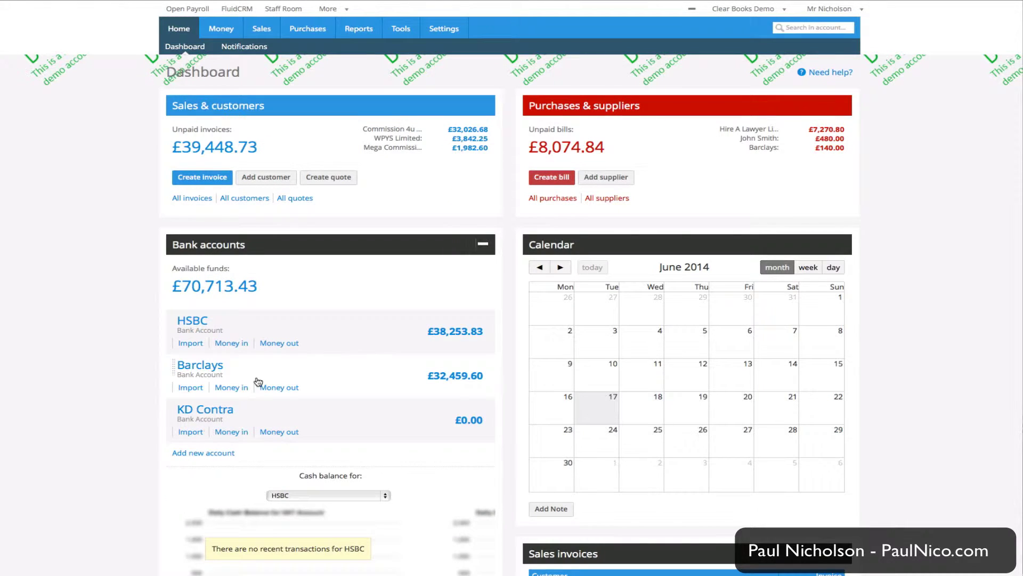
# - Scroll through the dashboard's VAT and tax panels
pyautogui.moveTo(330, 352)
pyautogui.scroll(-3, 490, 454)
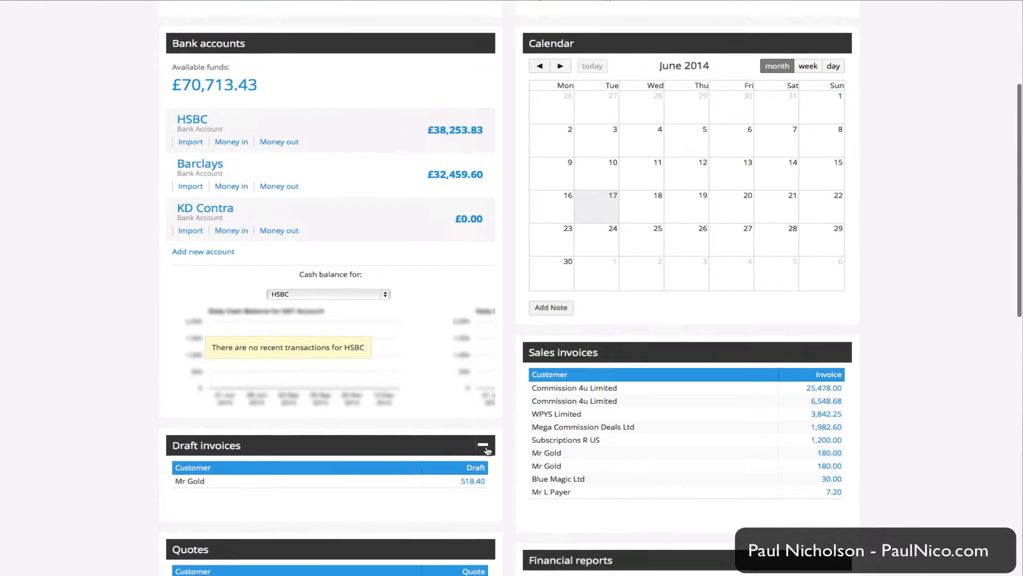
pyautogui.scroll(-5, 489, 452)
pyautogui.scroll(-2, 488, 451)
pyautogui.scroll(-2, 487, 451)
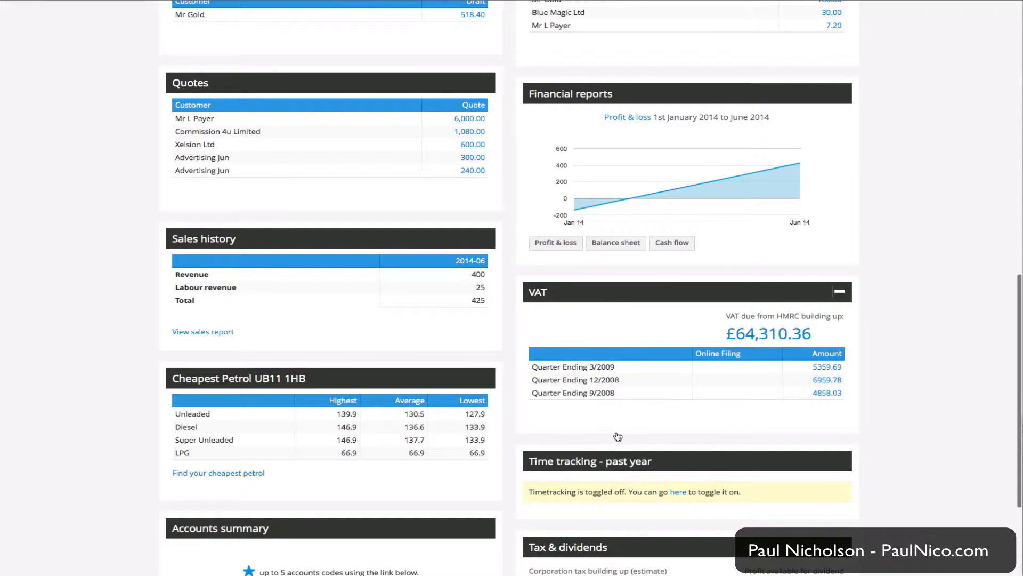
pyautogui.scroll(-1, 615, 435)
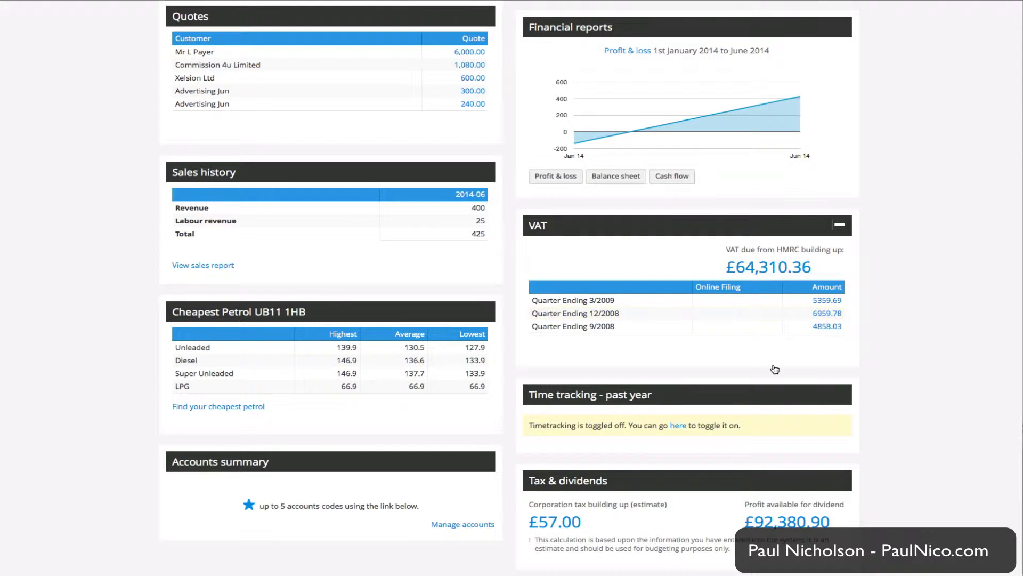
pyautogui.scroll(-2, 773, 366)
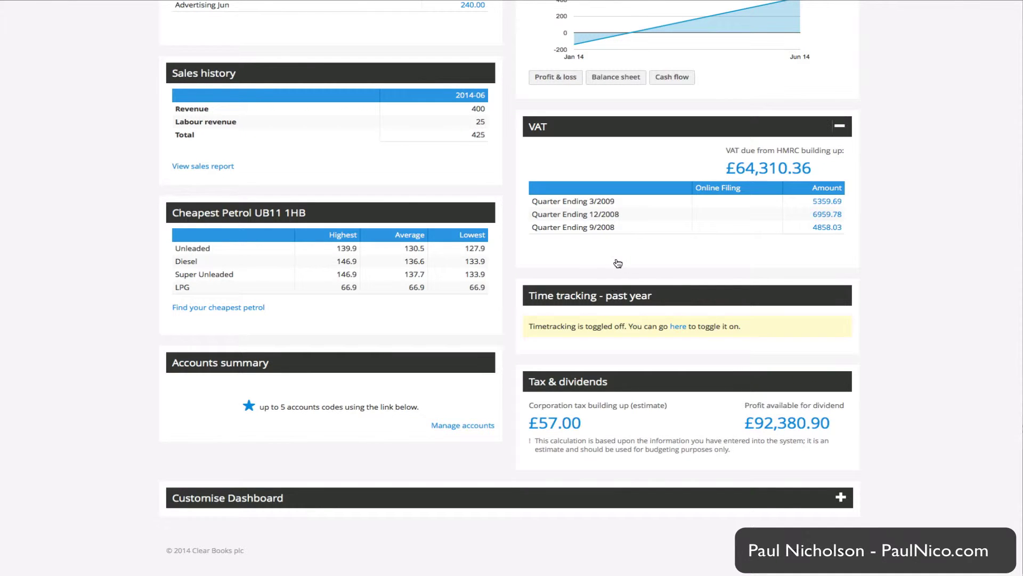
pyautogui.scroll(1, 618, 263)
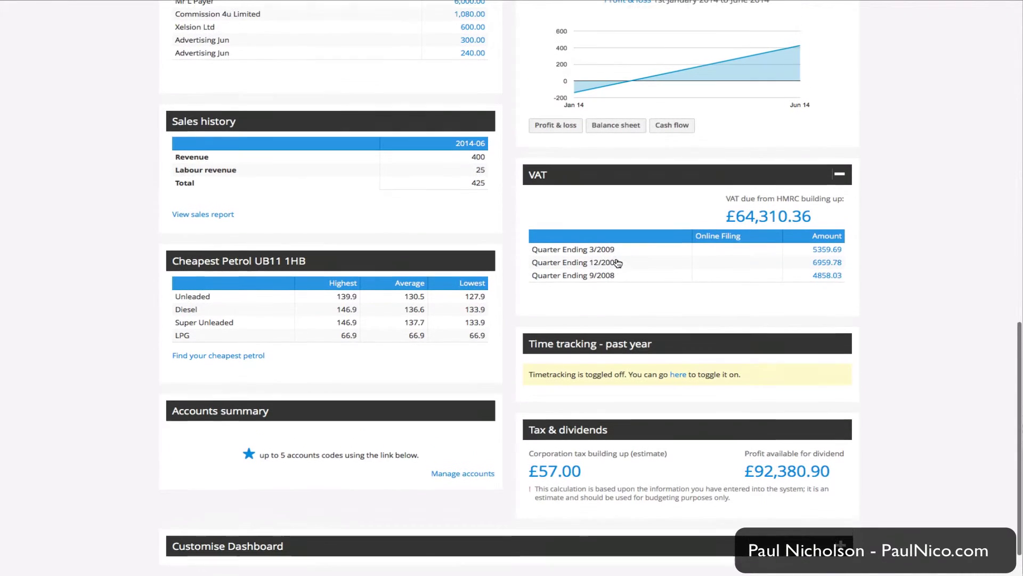
pyautogui.scroll(2, 618, 264)
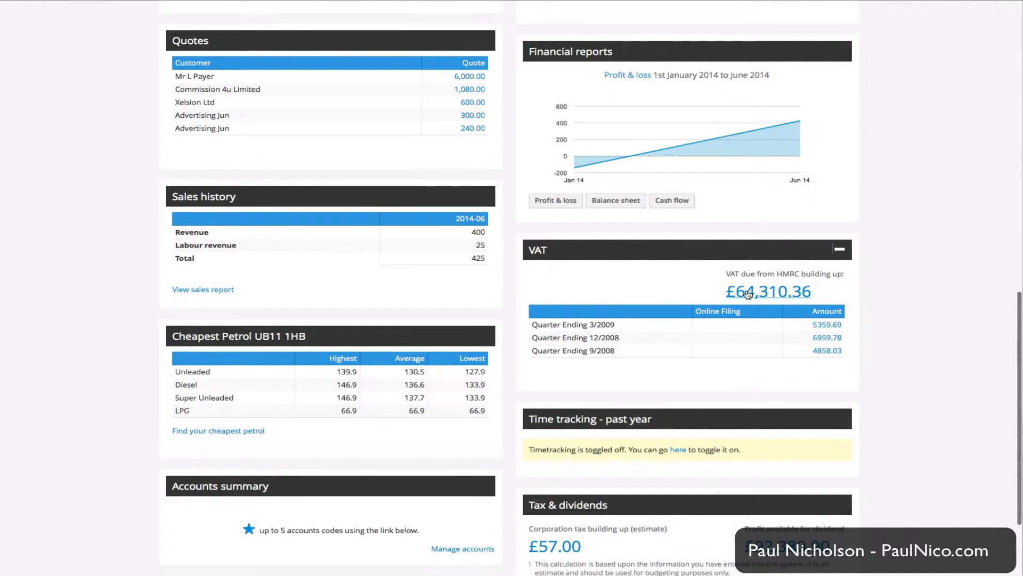
# - View the transactions behind the VAT due figure, then scroll back to the top
pyautogui.click(741, 293)
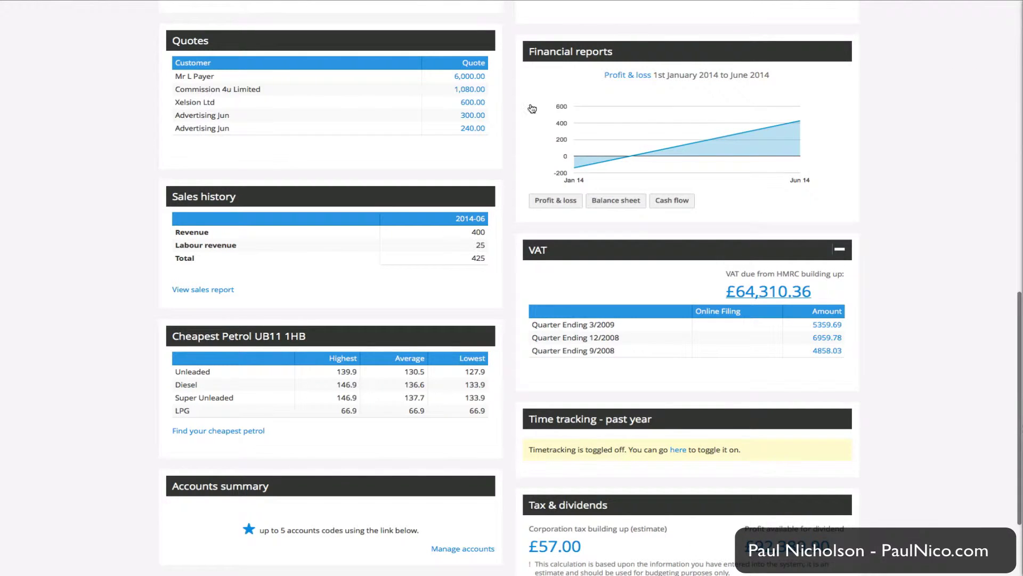
pyautogui.scroll(-2, 532, 109)
pyautogui.scroll(2, 641, 201)
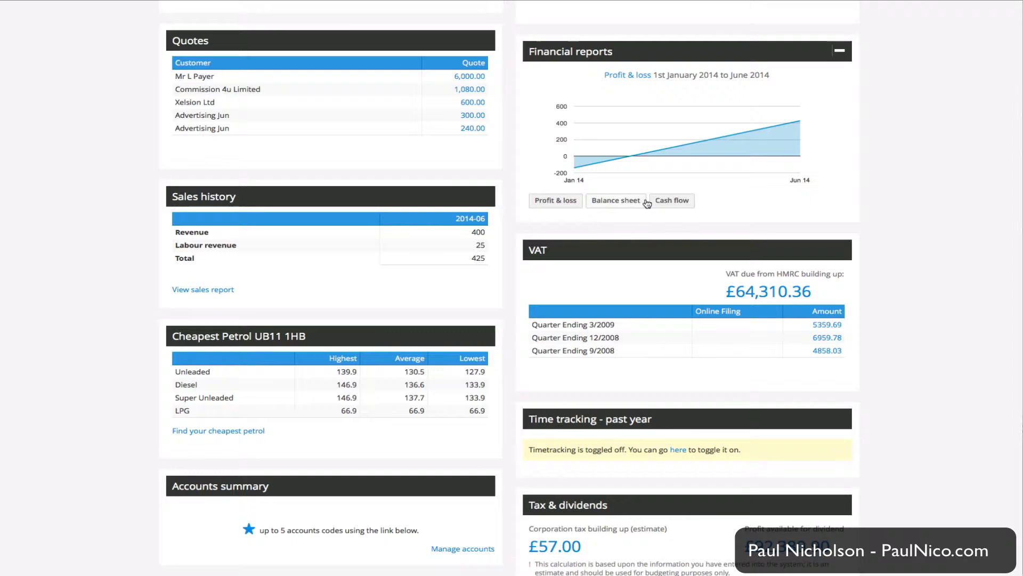
pyautogui.scroll(10, 687, 314)
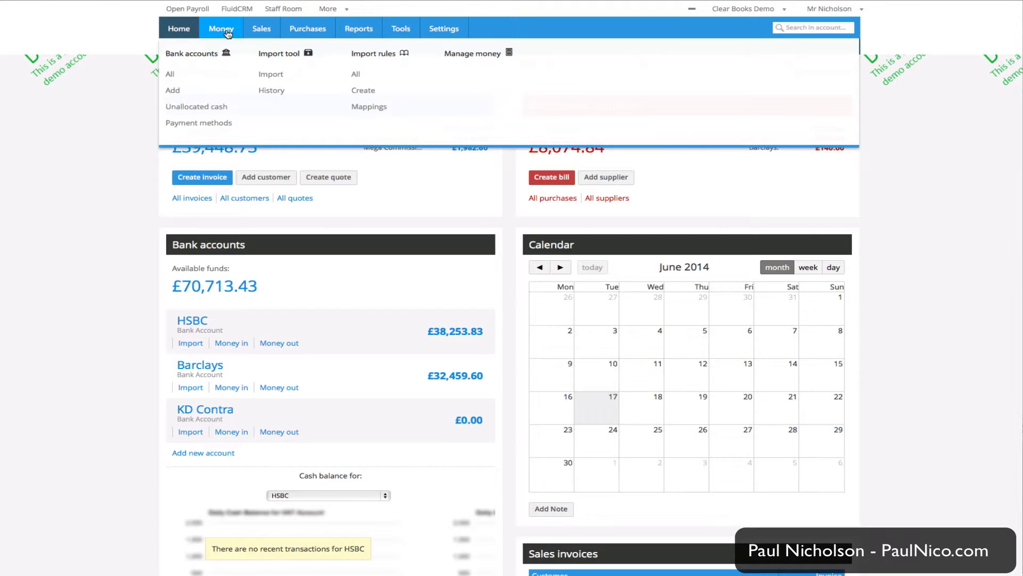
pyautogui.moveTo(358, 28)
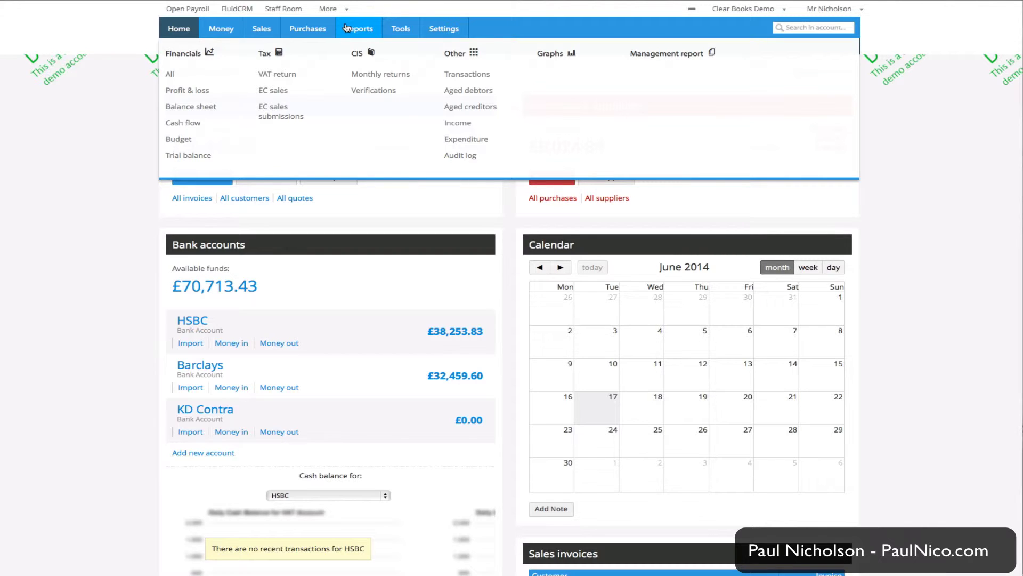
# - On the VAT return page, search invoices from 1 April to 17 June 2014
pyautogui.click(271, 74)
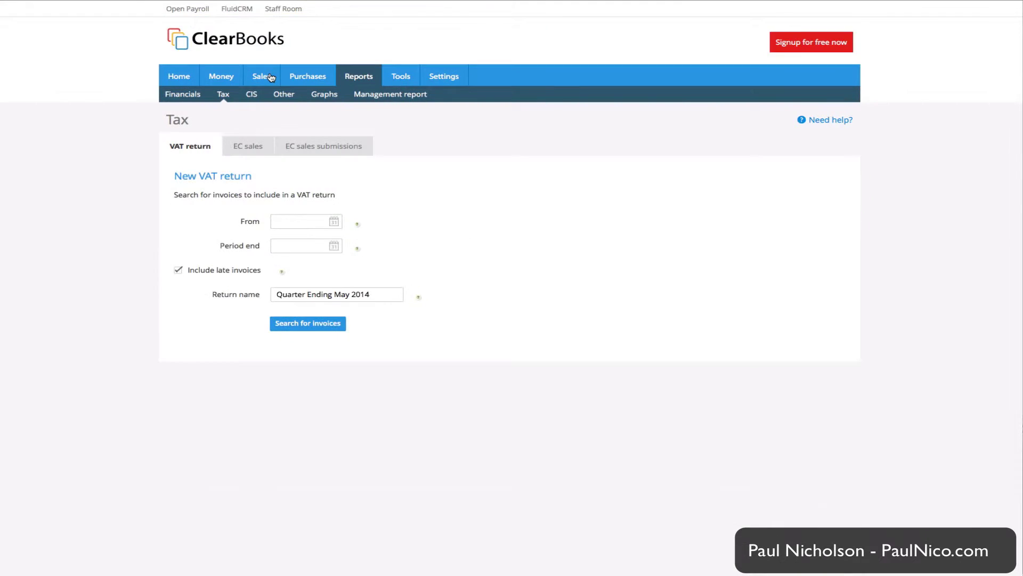
pyautogui.click(334, 179)
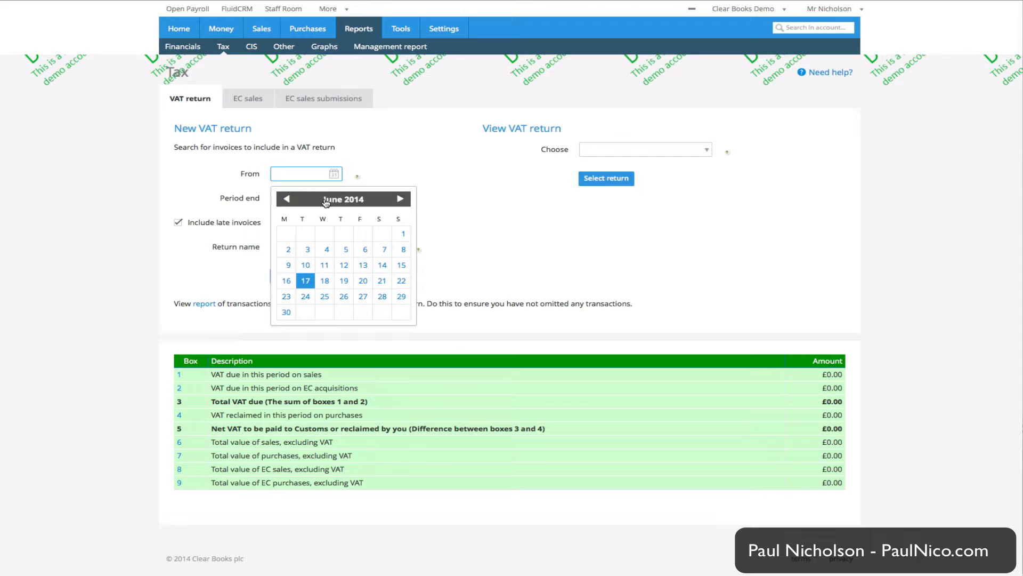
pyautogui.click(287, 201)
pyautogui.click(307, 233)
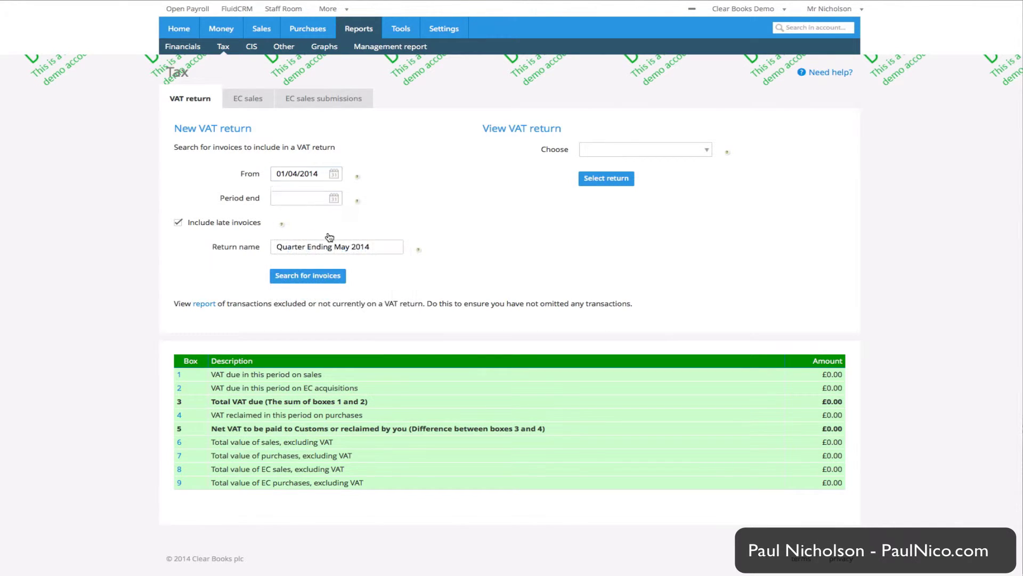
pyautogui.click(335, 201)
pyautogui.click(304, 307)
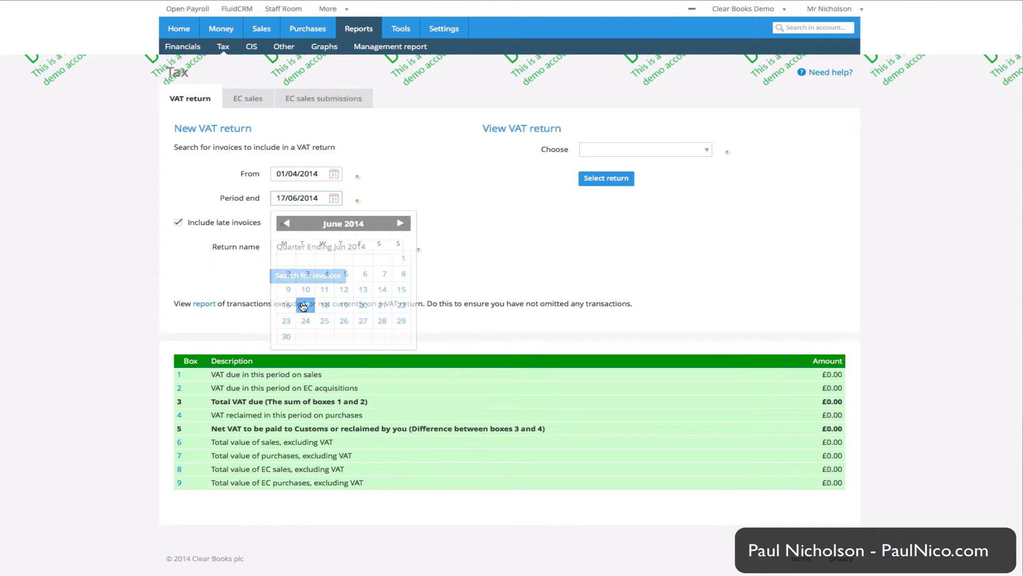
pyautogui.click(315, 280)
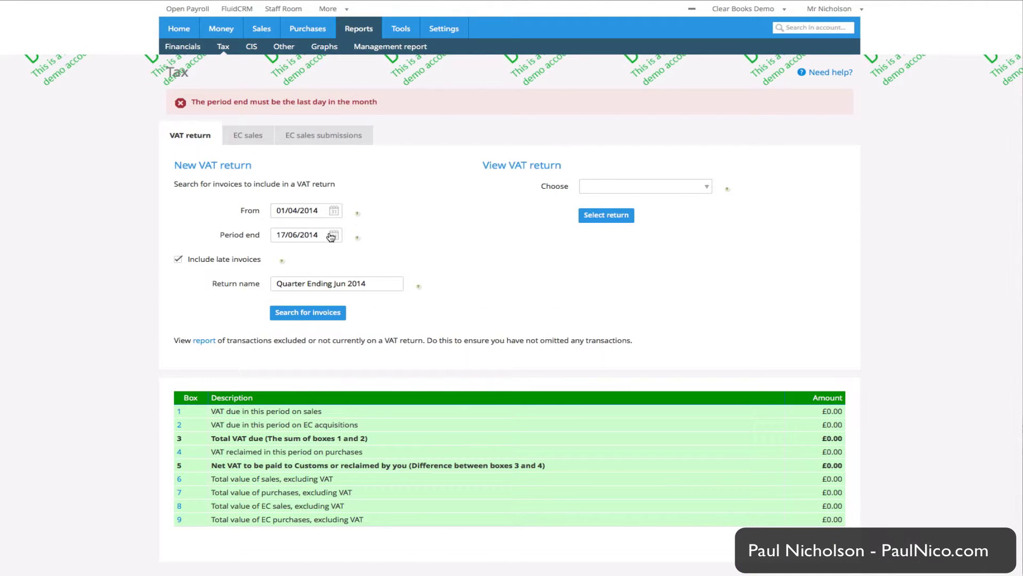
# - Change the start date to 1 January 2014 and search again
pyautogui.click(332, 236)
pyautogui.click(288, 261)
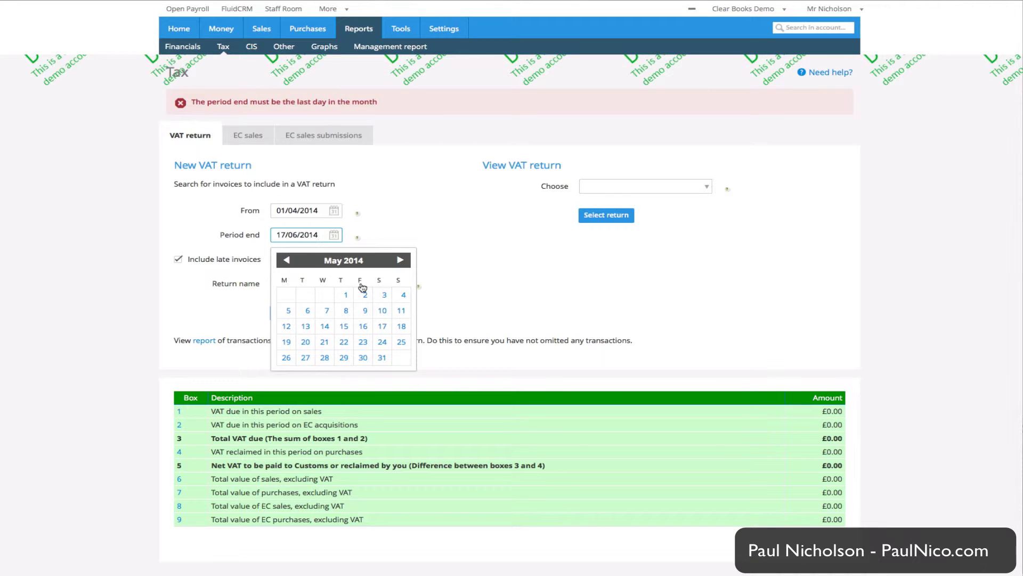
pyautogui.click(334, 212)
pyautogui.tripleClick(288, 237)
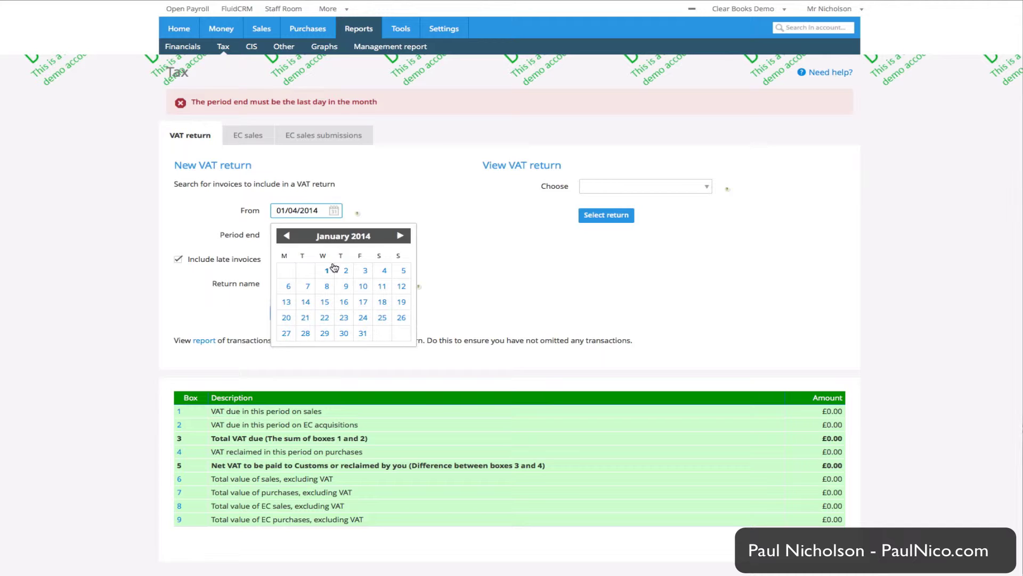
pyautogui.click(333, 267)
pyautogui.click(315, 314)
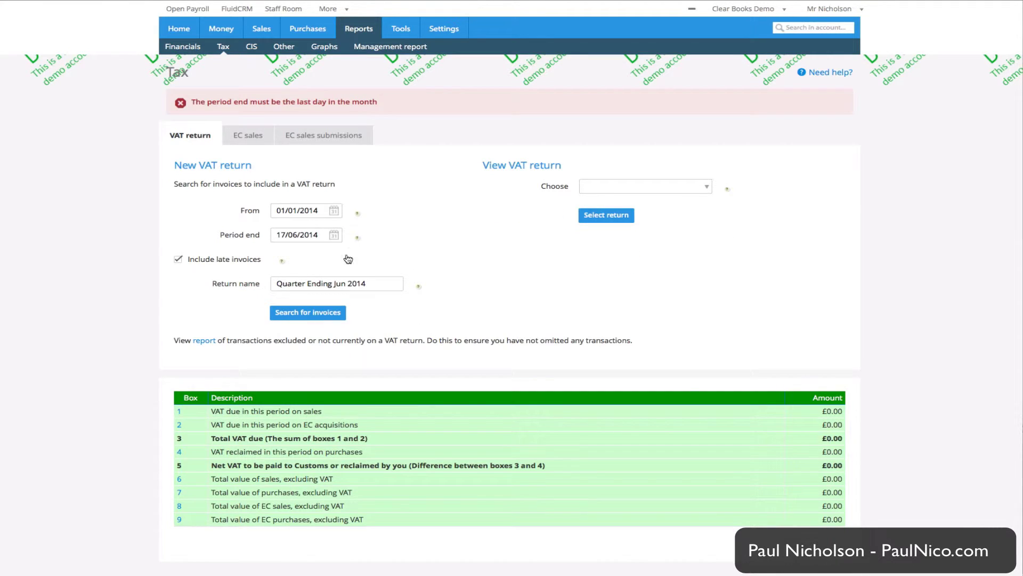
# - Set the period end to 31 July 2014 and gather the invoices
pyautogui.click(334, 235)
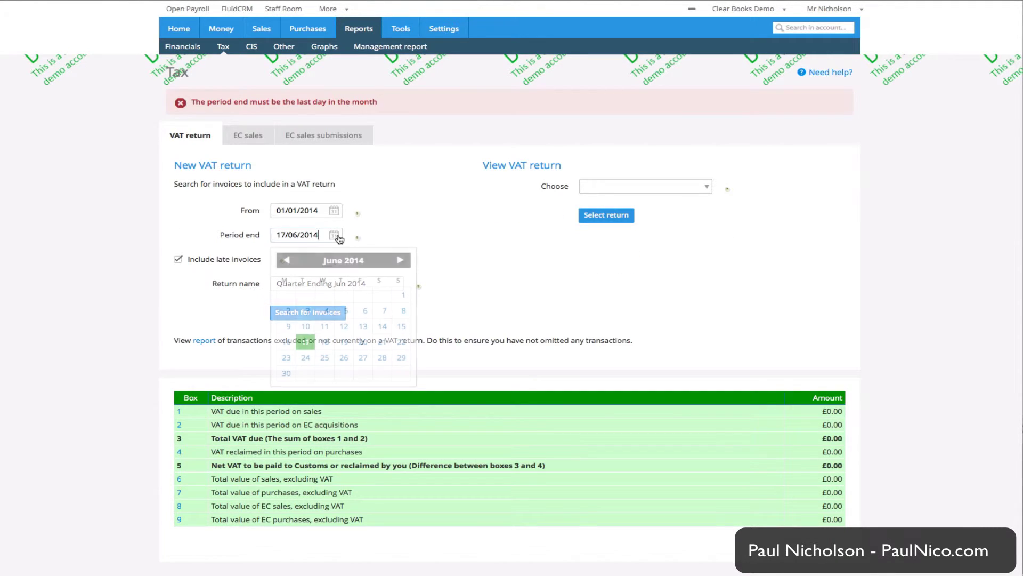
pyautogui.click(399, 260)
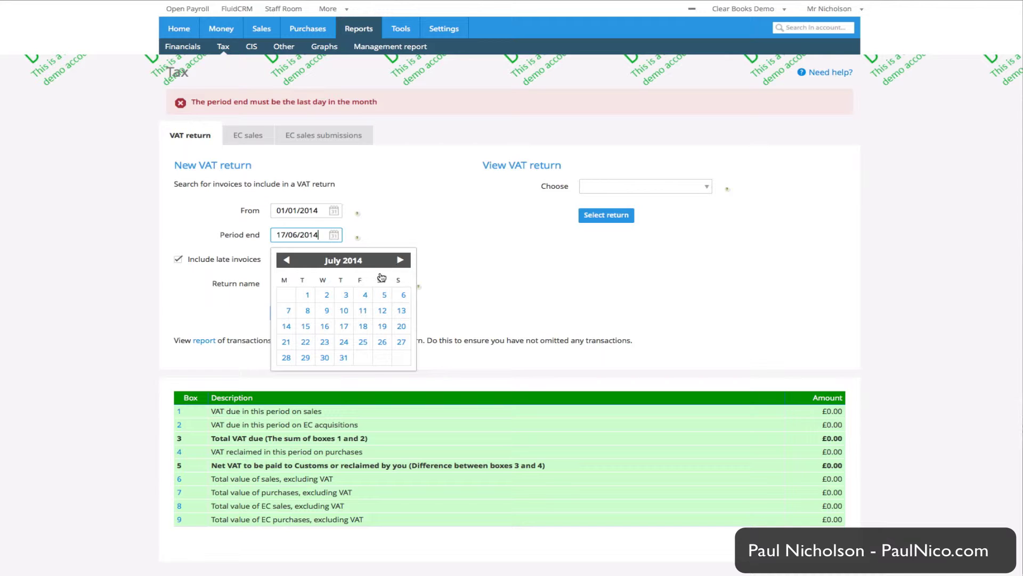
pyautogui.click(343, 357)
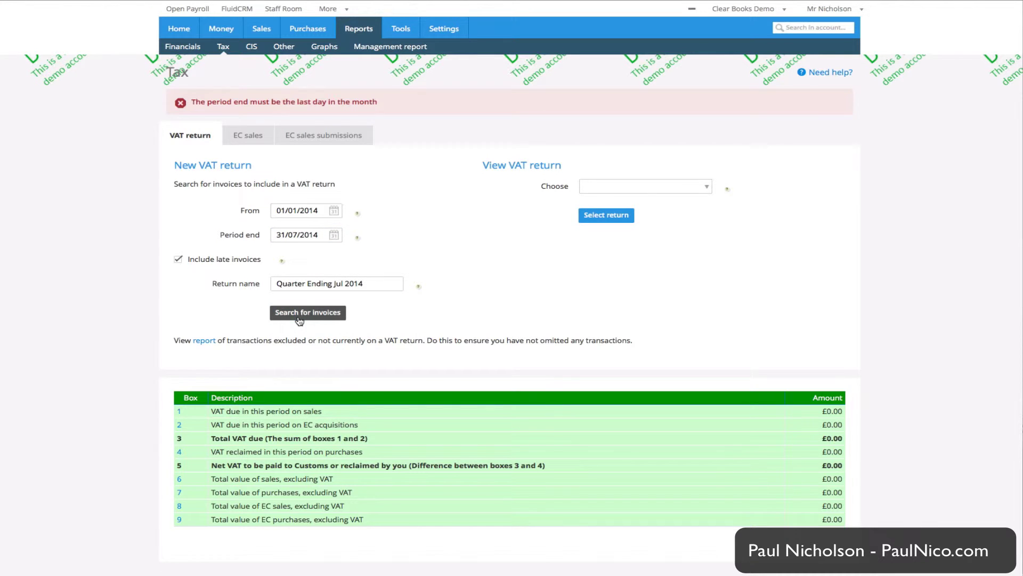
pyautogui.click(299, 313)
# - Scroll through the Quarter Ending Jul 2014 VAT boxes to review the totals
pyautogui.scroll(-3, 373, 400)
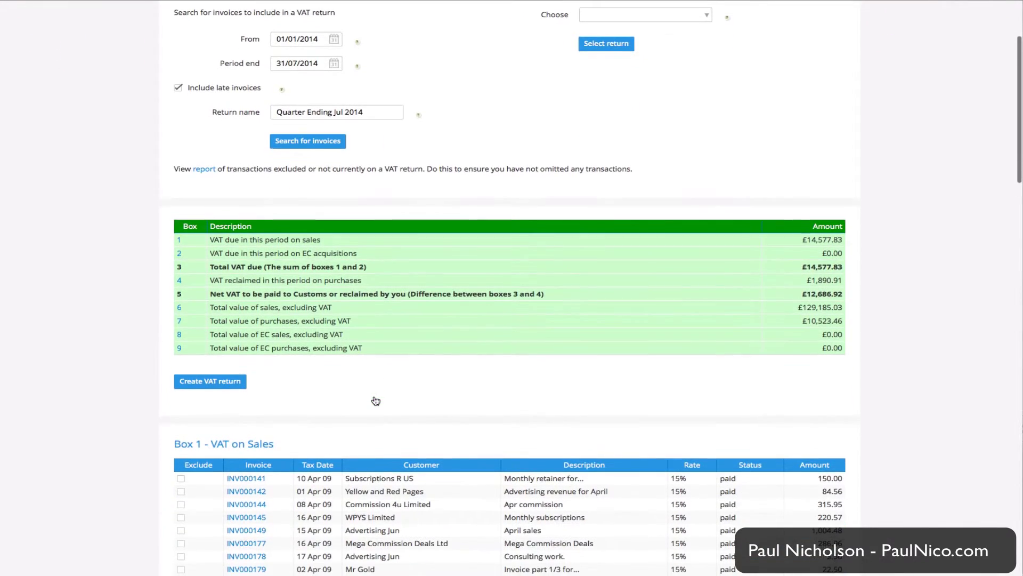
pyautogui.scroll(-2, 375, 400)
pyautogui.scroll(-3, 376, 401)
pyautogui.scroll(-3, 376, 400)
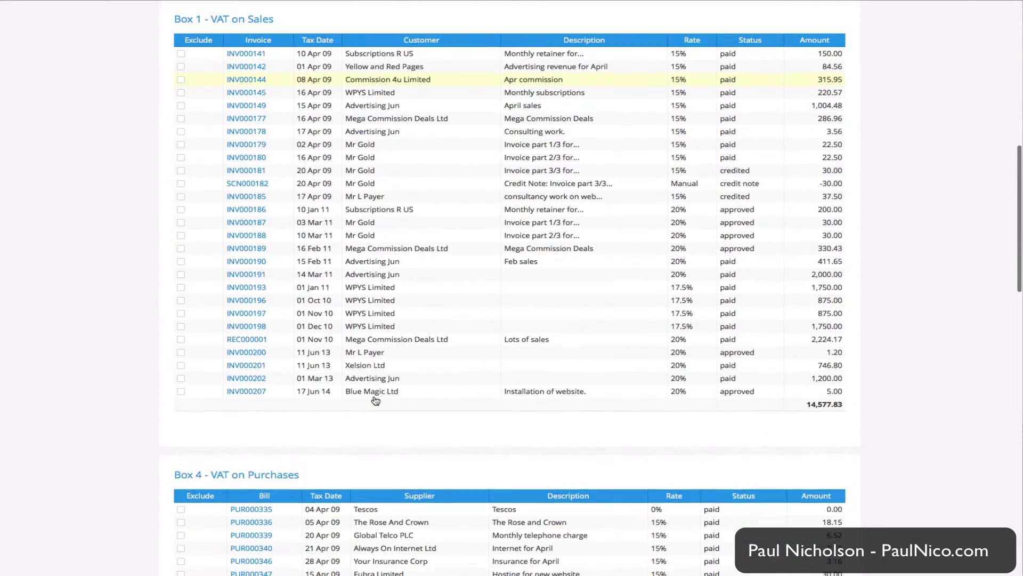
pyautogui.scroll(-1, 376, 400)
pyautogui.scroll(-4, 375, 400)
pyautogui.scroll(8, 376, 400)
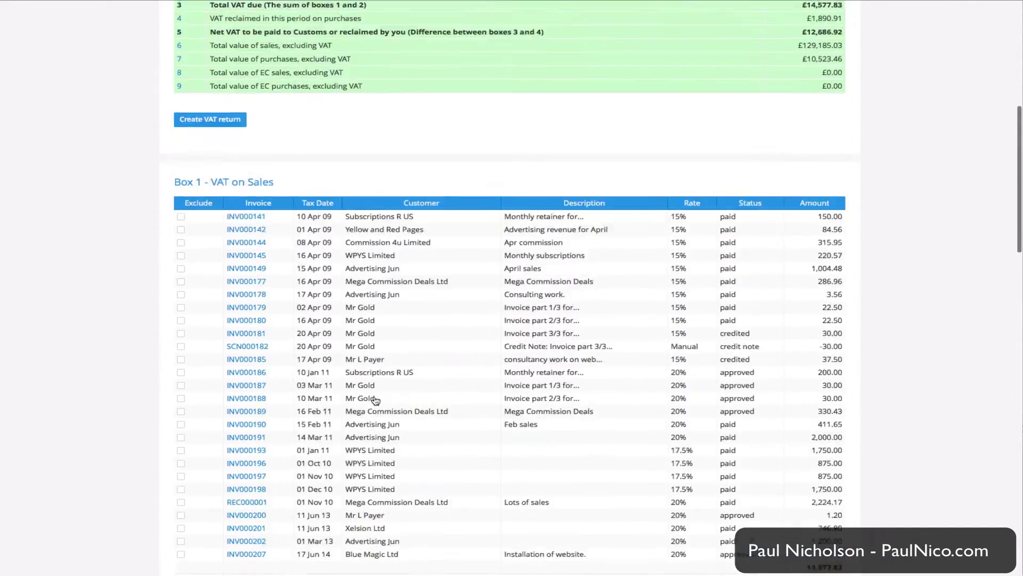
pyautogui.scroll(2, 376, 400)
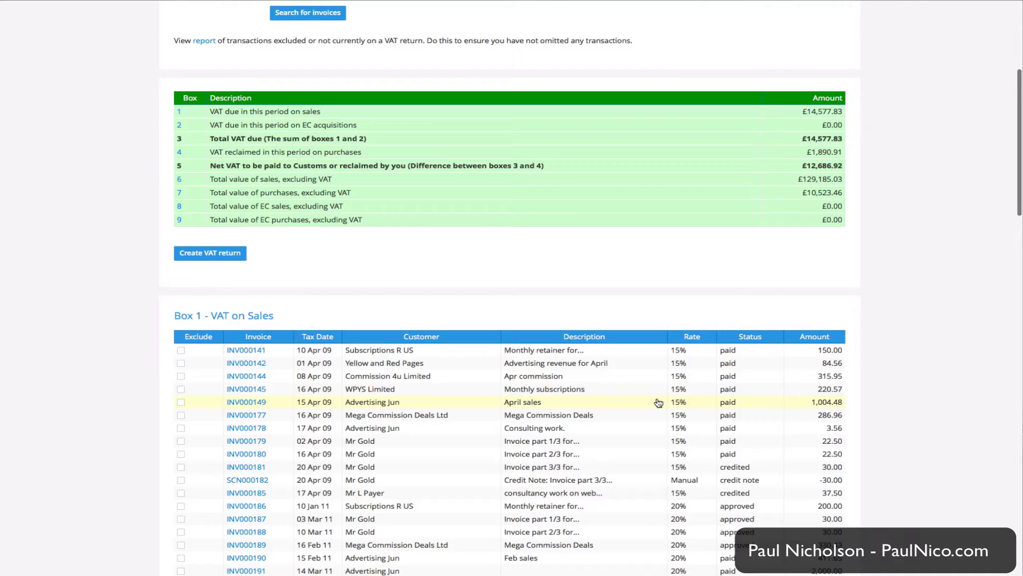
pyautogui.scroll(-6, 659, 402)
pyautogui.scroll(-2, 659, 402)
pyautogui.scroll(-4, 659, 403)
pyautogui.scroll(-5, 658, 403)
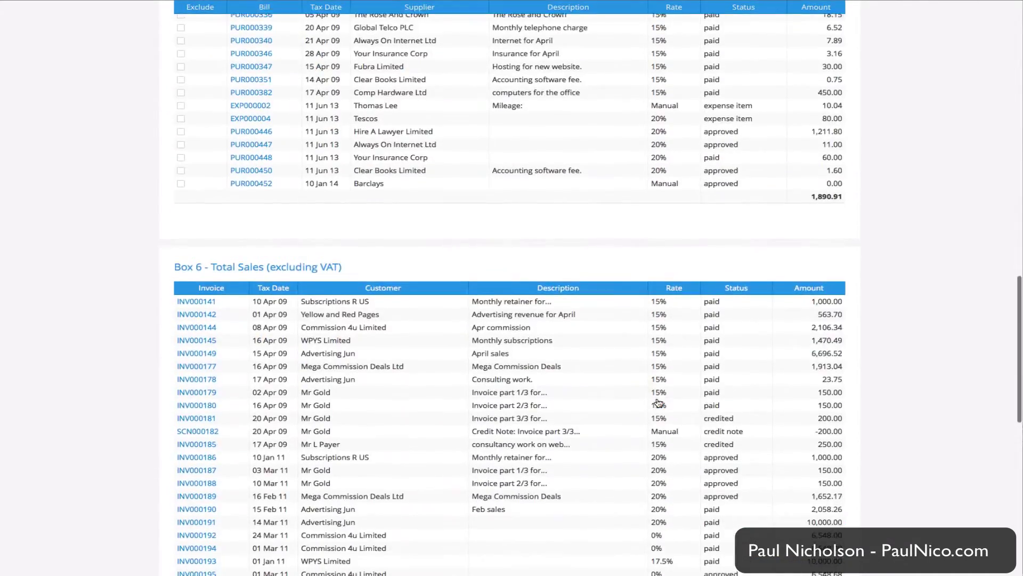
pyautogui.scroll(-5, 659, 403)
pyautogui.scroll(-2, 659, 403)
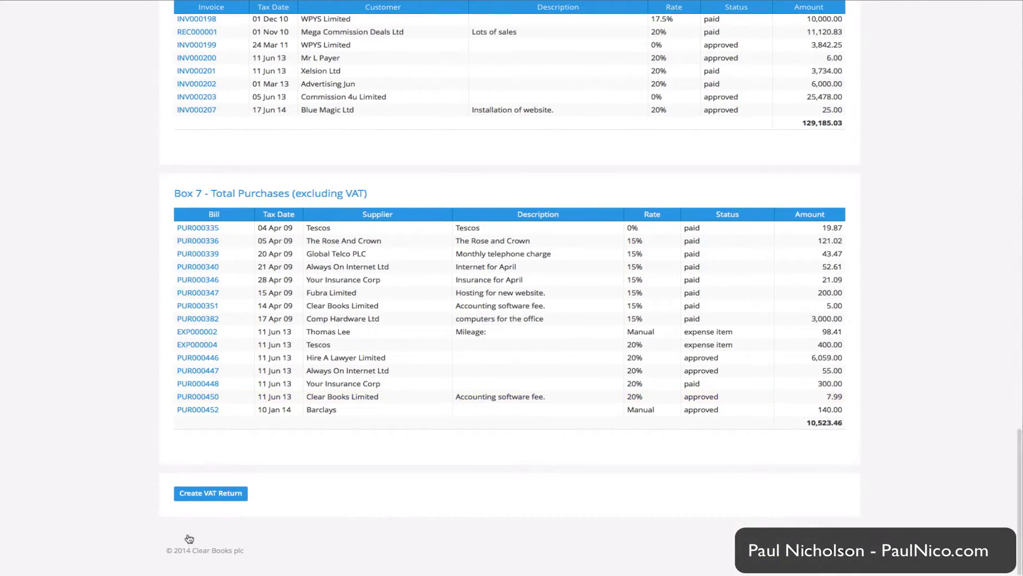
# - Attempt to create the VAT return, then return to the Home dashboard
pyautogui.click(204, 496)
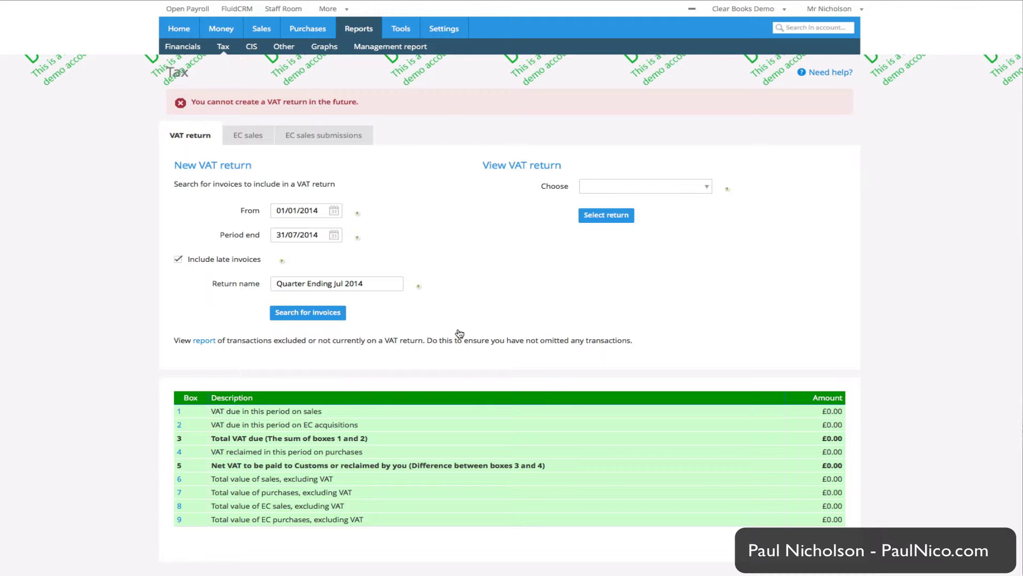
pyautogui.click(185, 40)
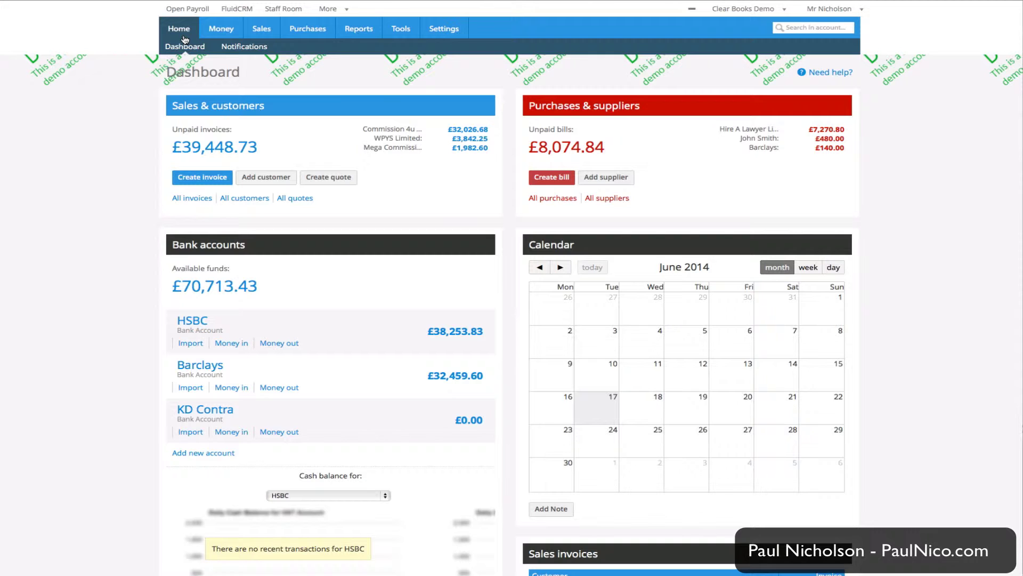
pyautogui.click(190, 11)
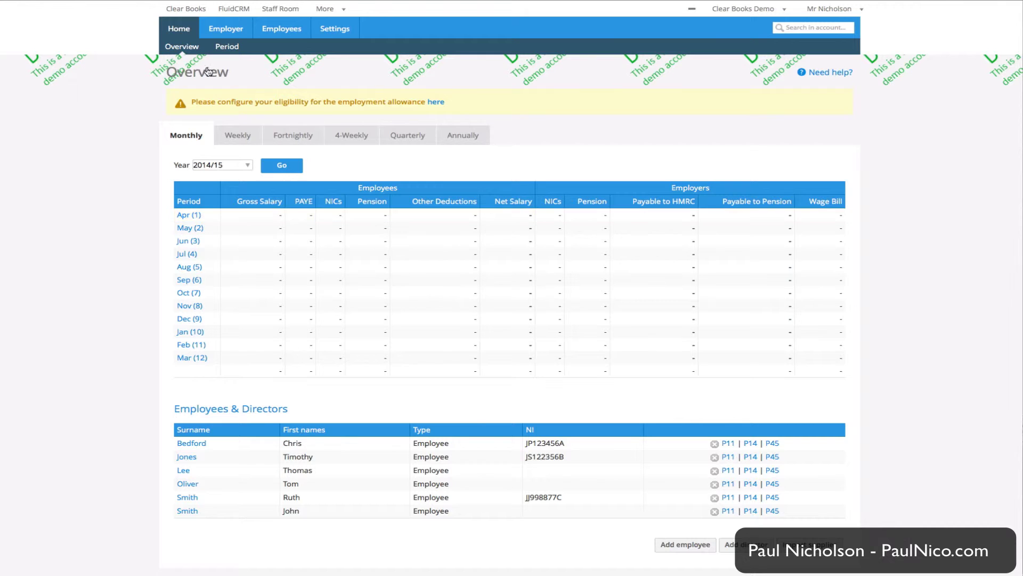
pyautogui.moveTo(180, 28)
pyautogui.click(181, 9)
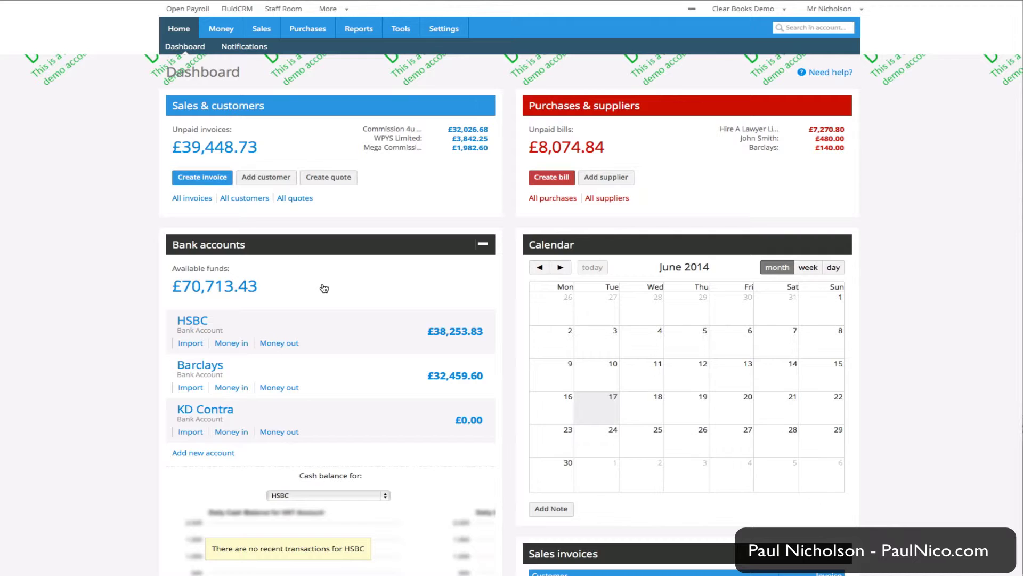
pyautogui.scroll(-3, 323, 288)
pyautogui.scroll(-4, 324, 288)
pyautogui.scroll(-5, 324, 289)
pyautogui.scroll(-2, 324, 289)
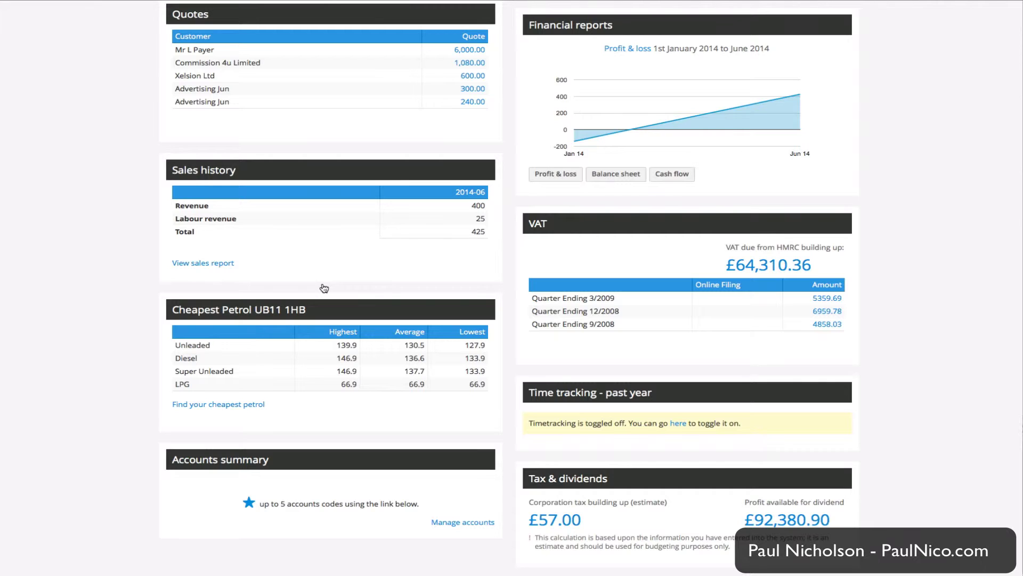
pyautogui.scroll(15, 324, 288)
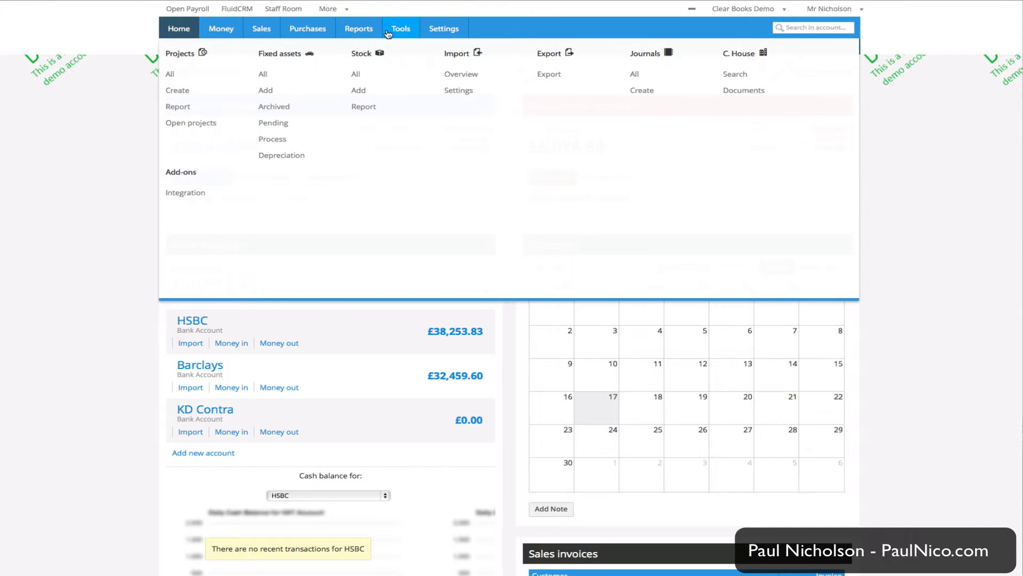
pyautogui.moveTo(359, 28)
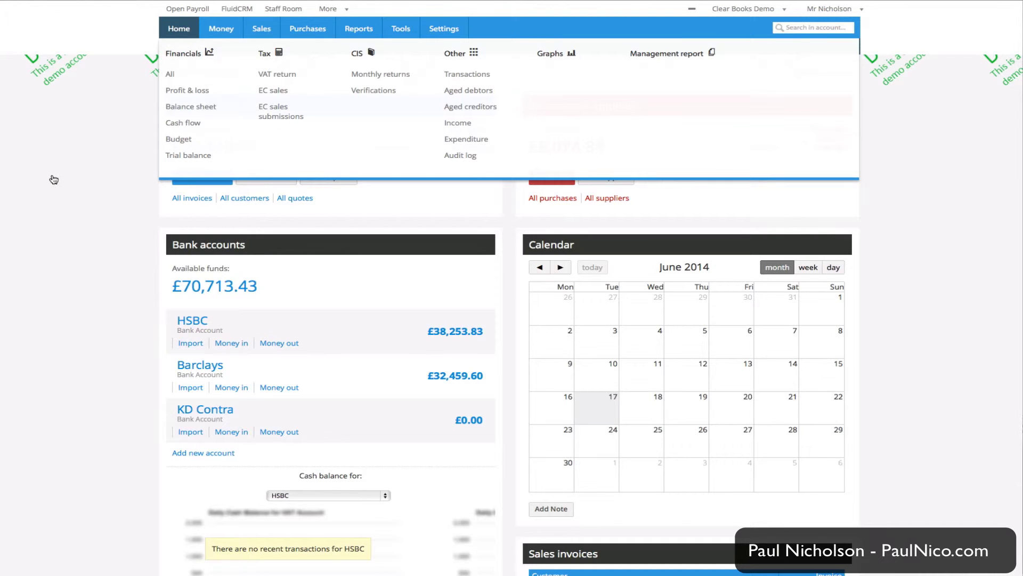
pyautogui.scroll(-15, 771, 291)
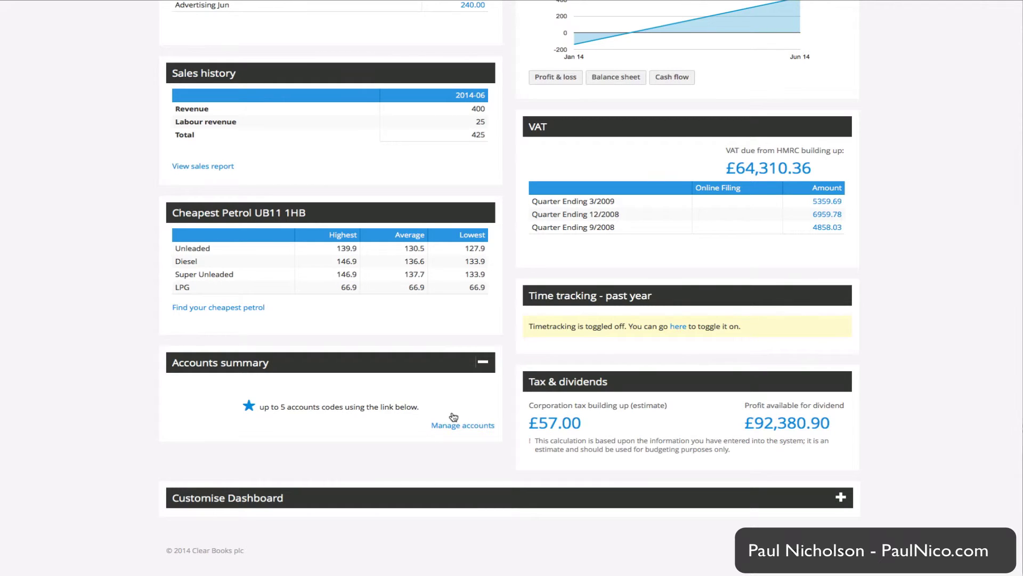
pyautogui.scroll(5, 573, 436)
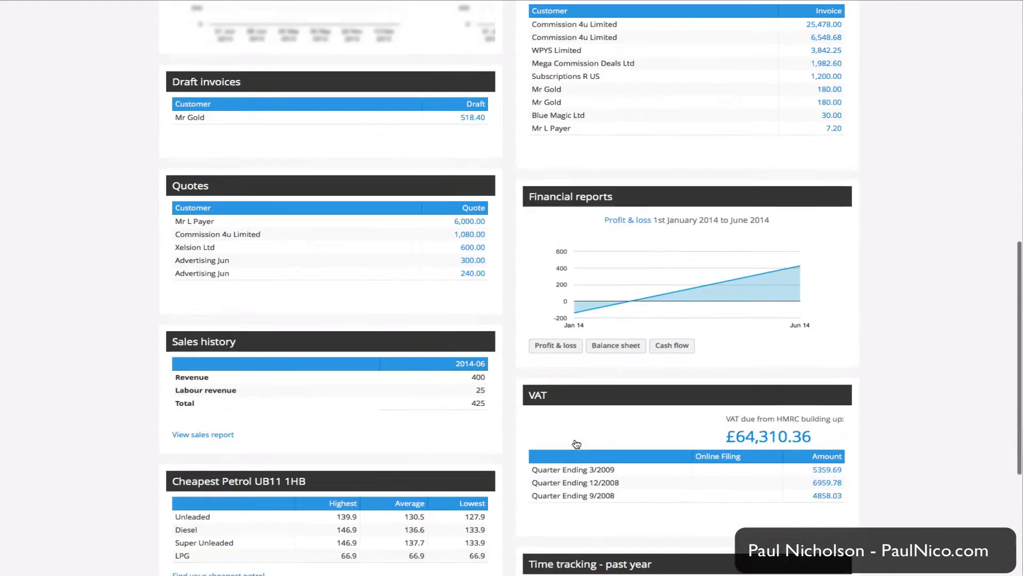
pyautogui.scroll(5, 573, 436)
pyautogui.scroll(5, 573, 436)
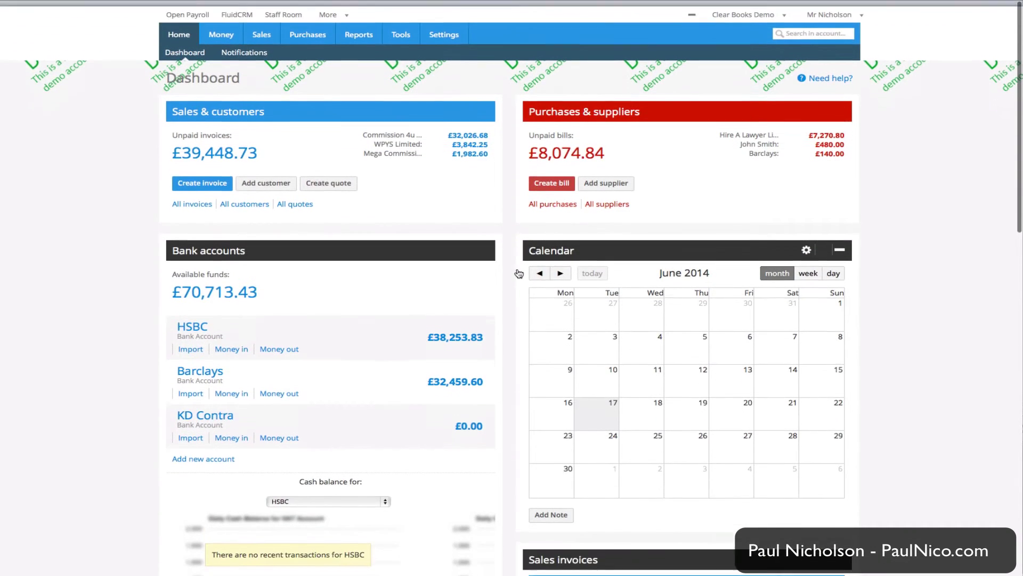
pyautogui.moveTo(688, 245)
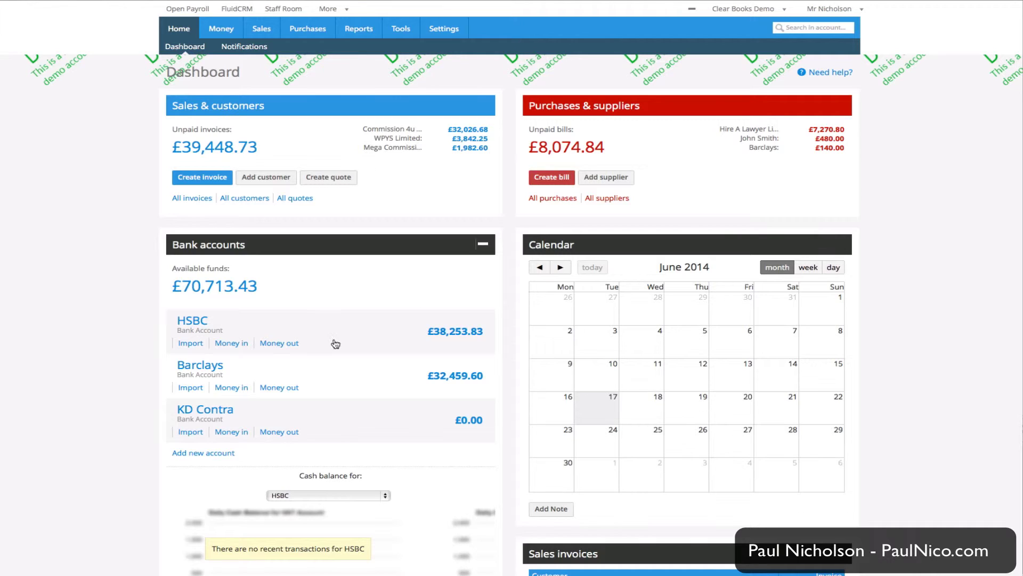
pyautogui.scroll(-2, 353, 352)
pyautogui.scroll(-5, 353, 351)
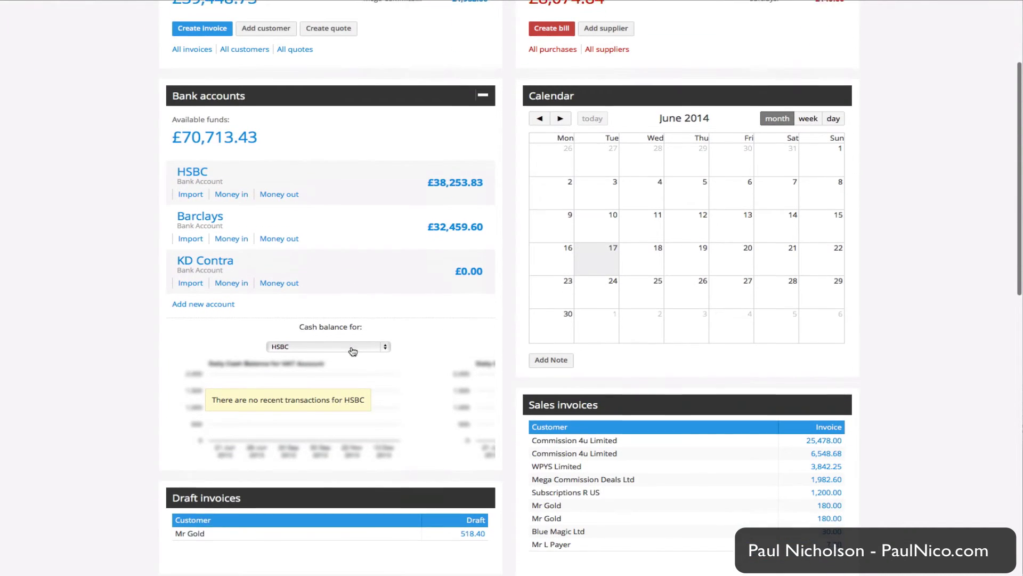
pyautogui.scroll(3, 480, 223)
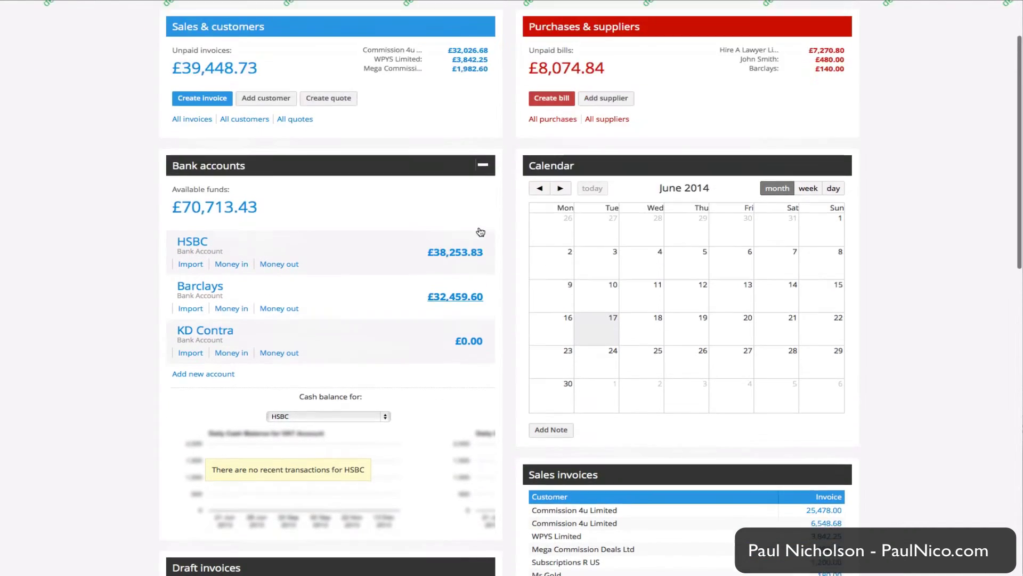
pyautogui.scroll(3, 477, 229)
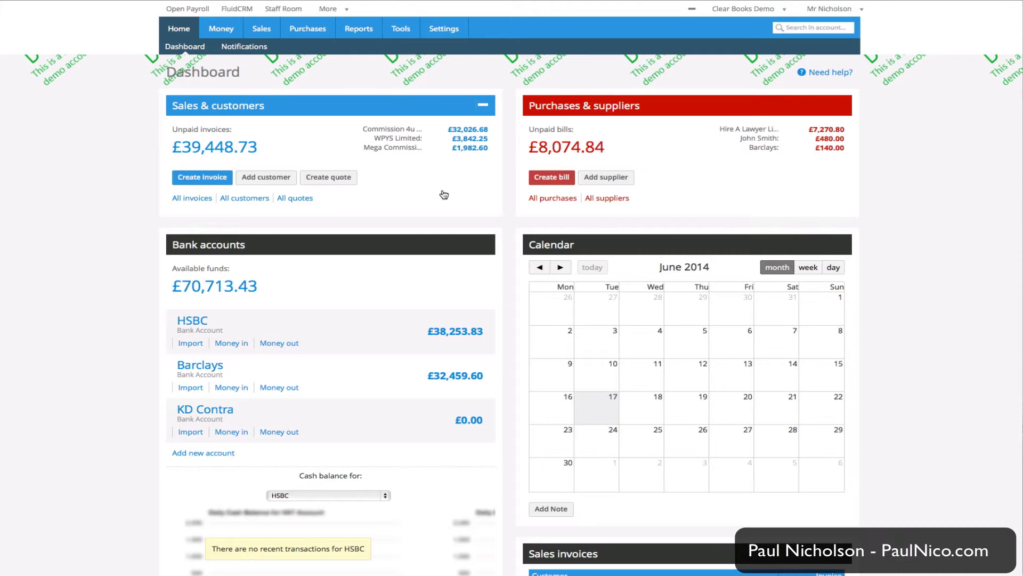
pyautogui.scroll(-5, 444, 195)
pyautogui.scroll(-6, 444, 195)
pyautogui.scroll(6, 576, 133)
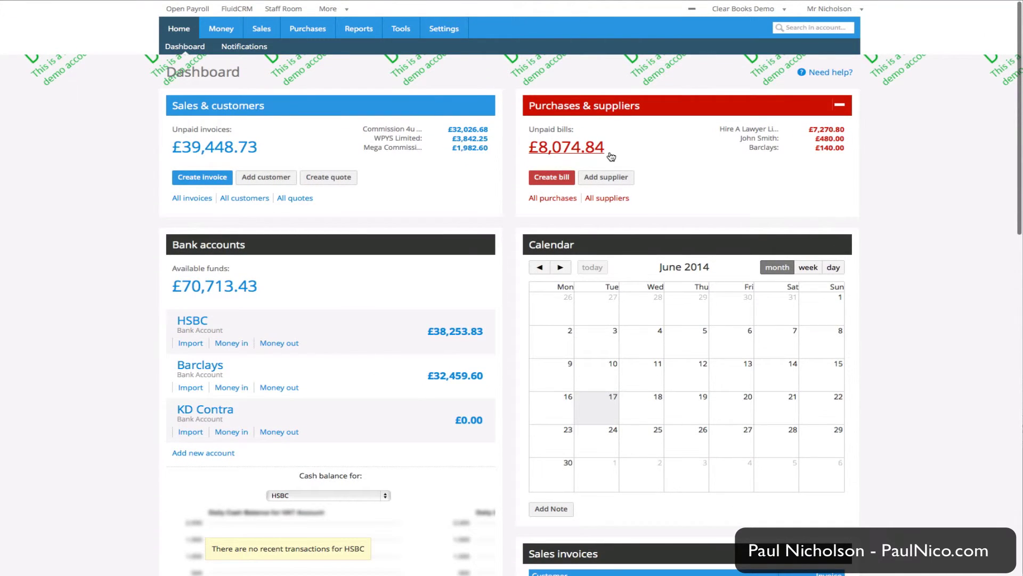
pyautogui.click(610, 155)
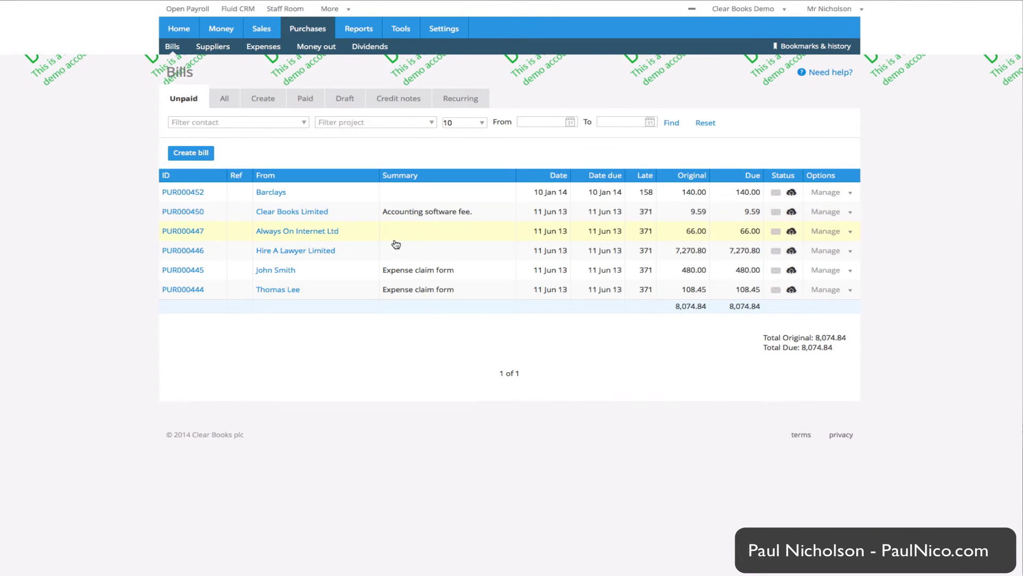
pyautogui.click(193, 231)
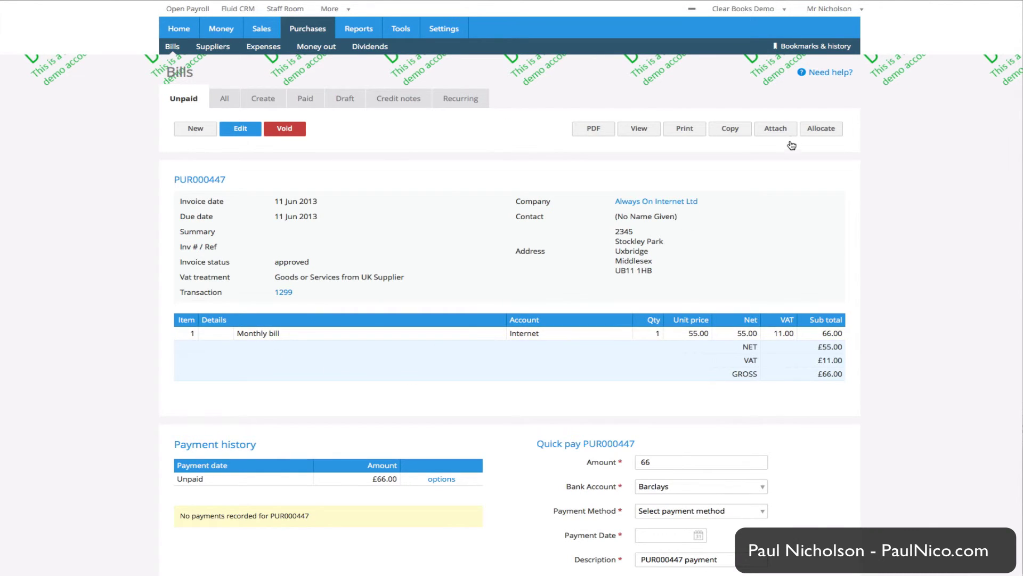
pyautogui.click(775, 129)
pyautogui.click(184, 52)
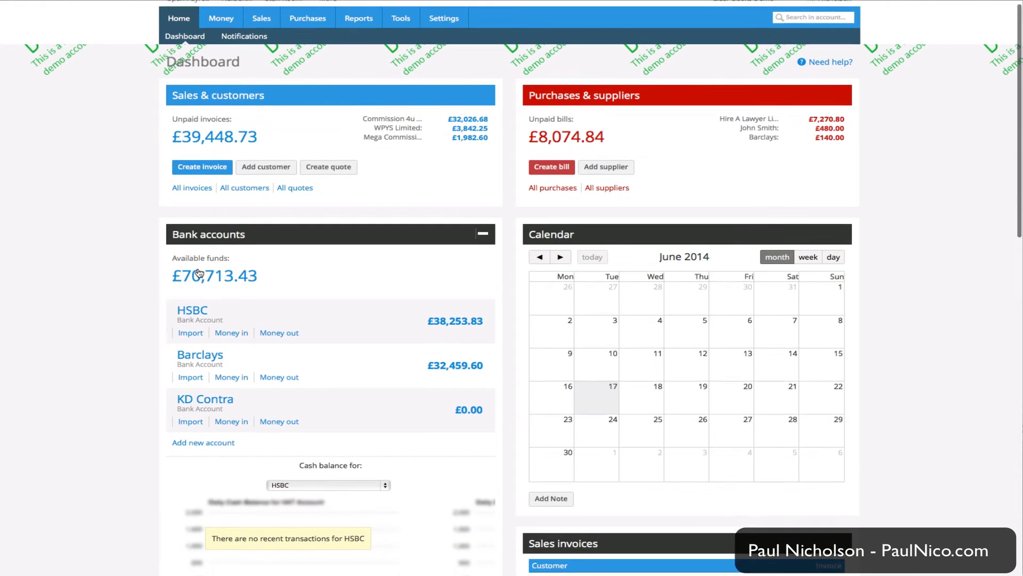
pyautogui.scroll(-4, 199, 273)
pyautogui.scroll(-6, 200, 273)
pyautogui.scroll(-4, 199, 272)
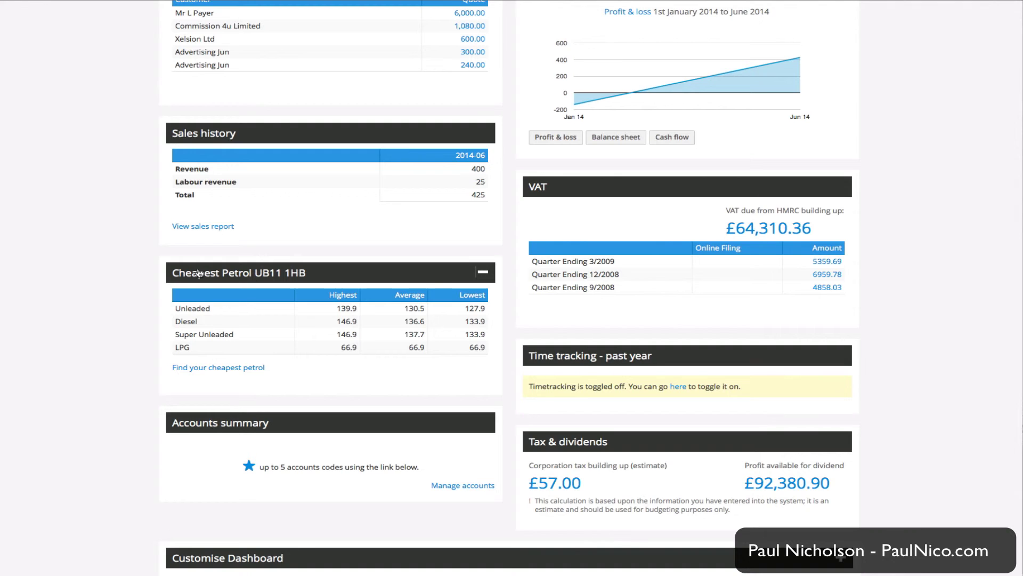
pyautogui.scroll(5, 200, 273)
pyautogui.scroll(2, 199, 273)
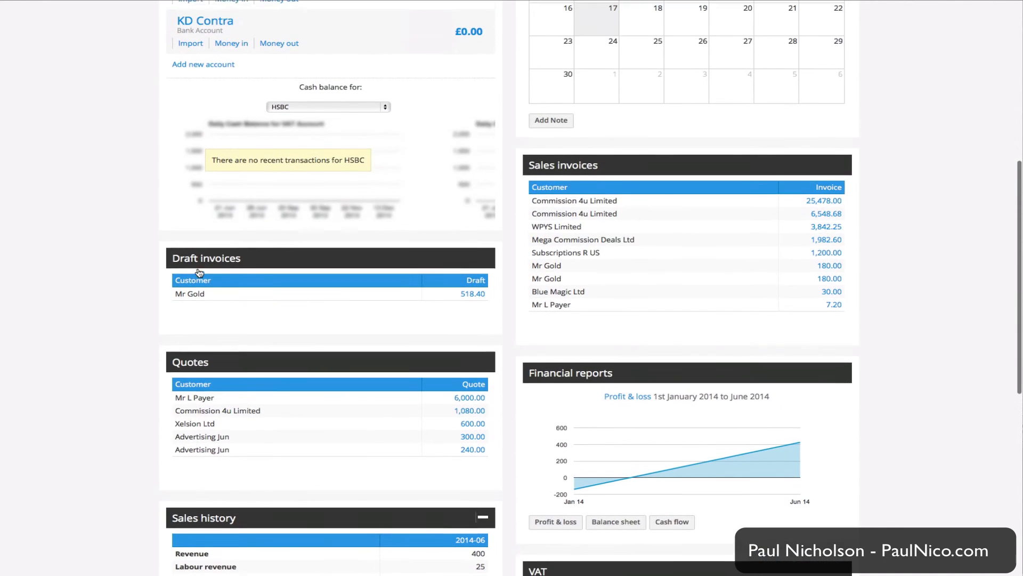
pyautogui.scroll(1, 199, 272)
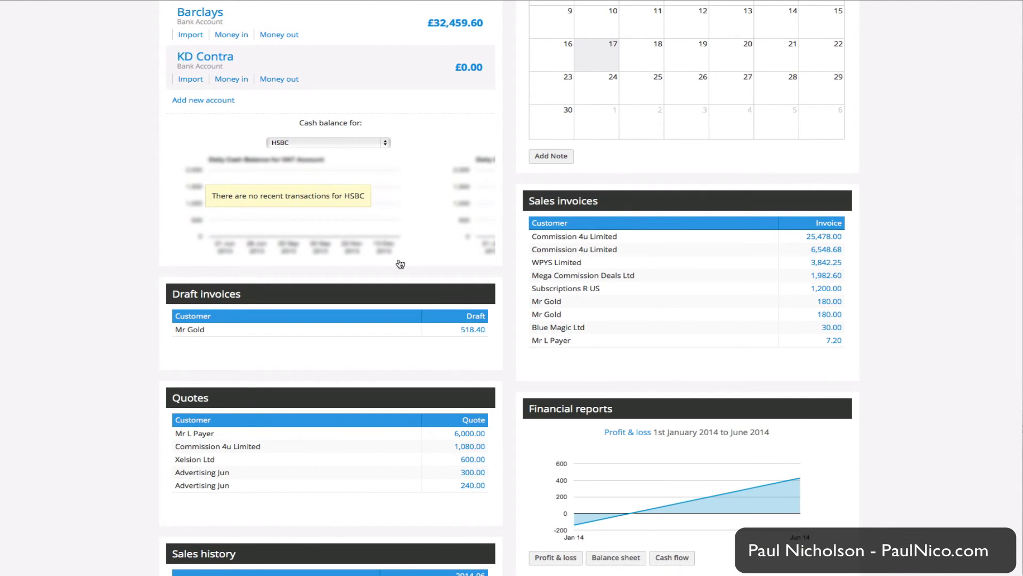
pyautogui.scroll(1, 431, 183)
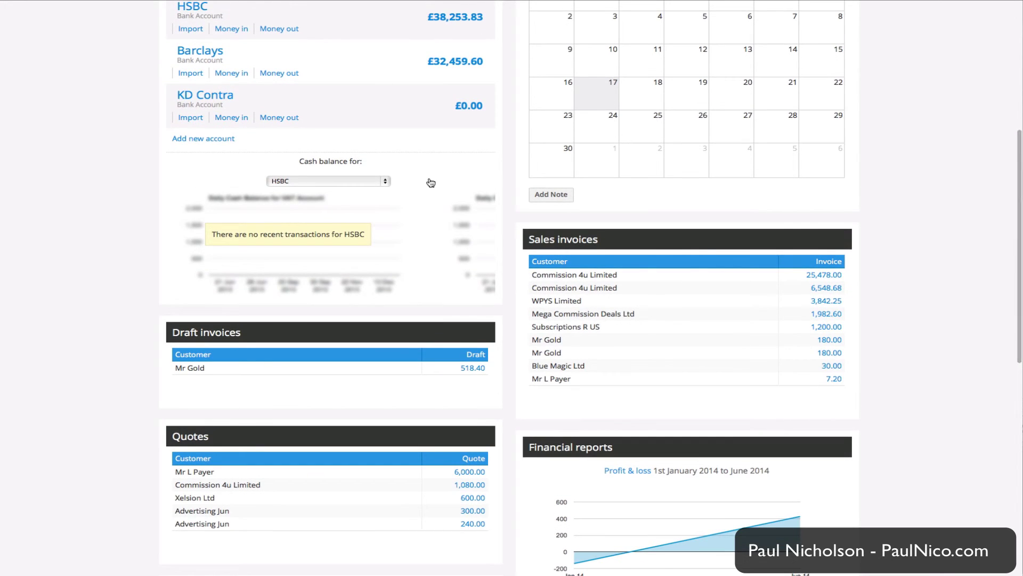
pyautogui.scroll(3, 431, 183)
pyautogui.scroll(3, 431, 183)
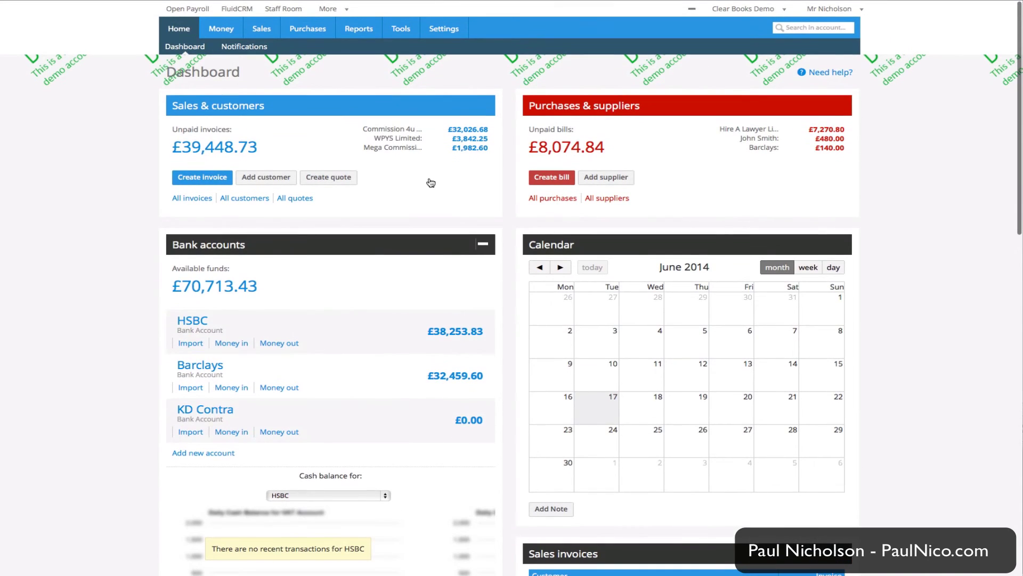
pyautogui.scroll(-2, 431, 183)
pyautogui.scroll(-4, 431, 183)
pyautogui.scroll(-2, 430, 183)
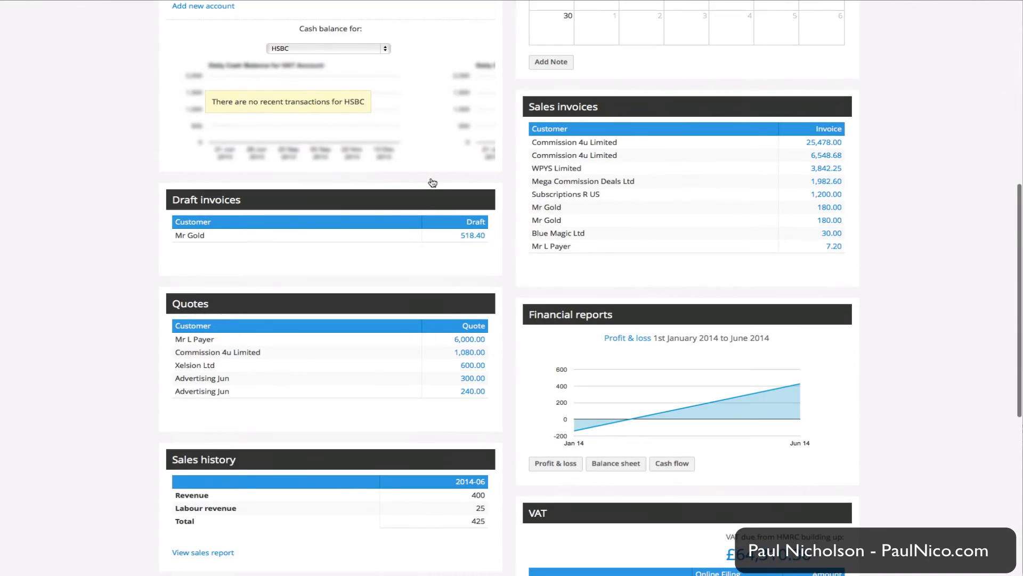
pyautogui.scroll(-3, 431, 183)
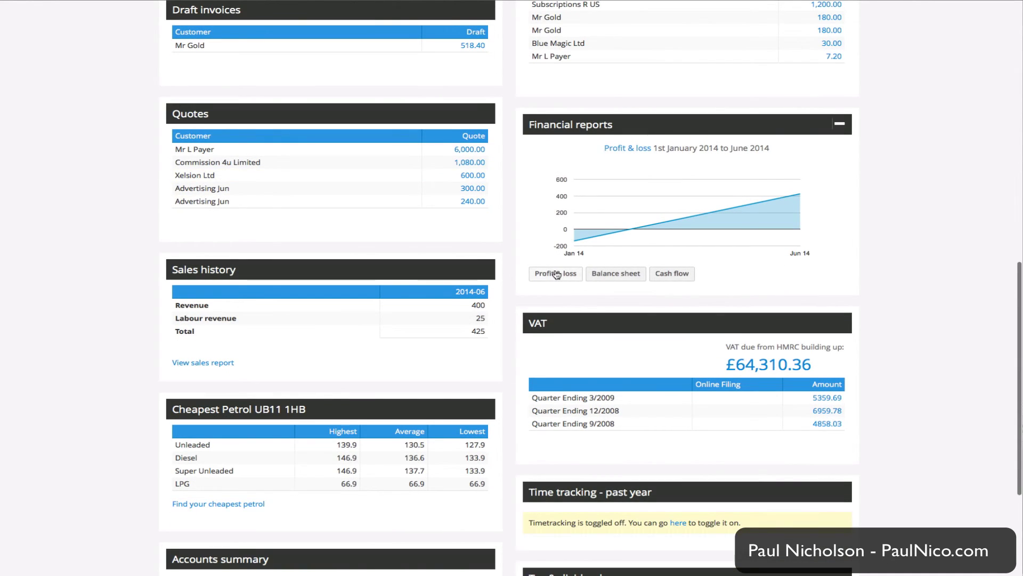
# - Open the full 2014 Profit & loss report from the dashboard's Financial reports panel
pyautogui.click(556, 273)
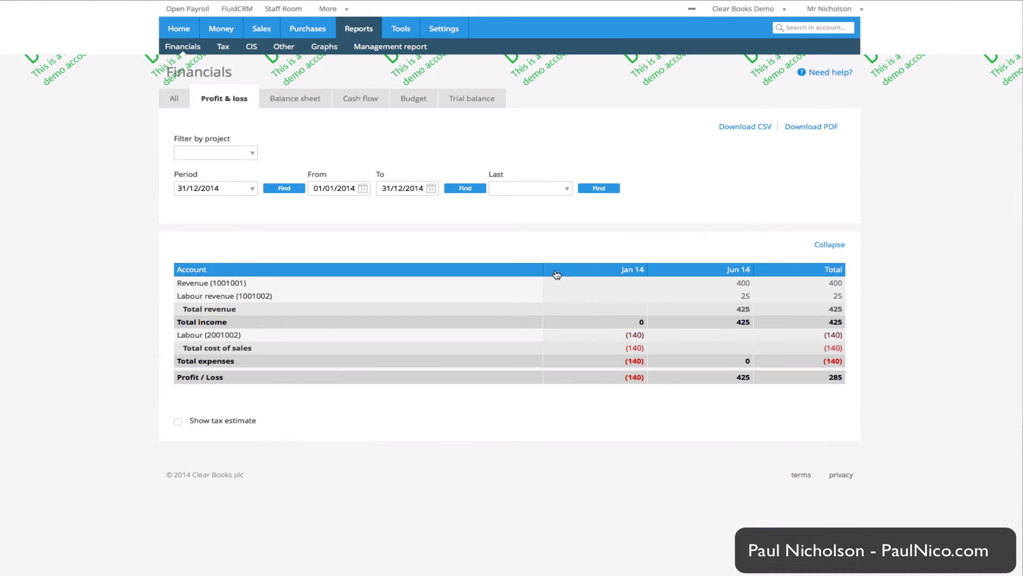